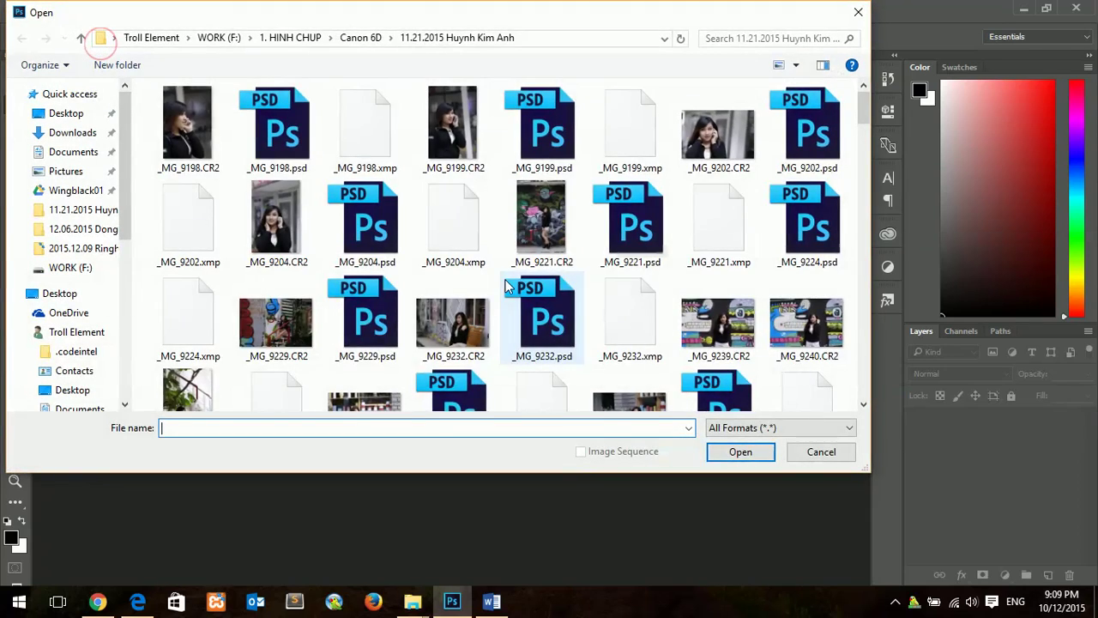
Step: Scroll to the _MG_93xx files and open _MG_9384.CR2 in Camera Raw
scroll(532, 286, down, 15)
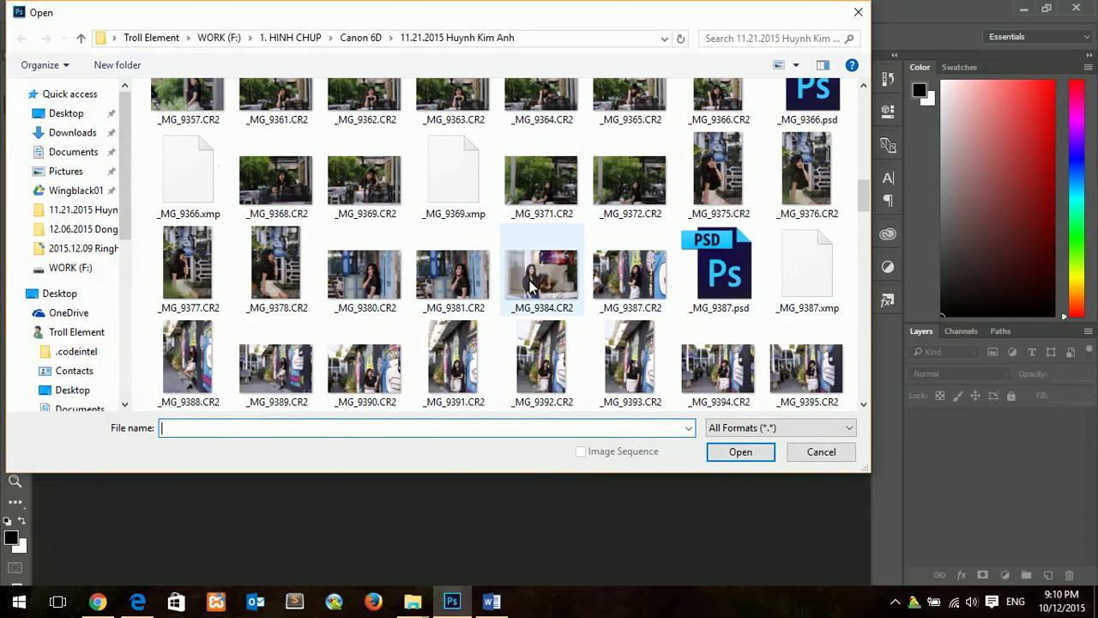
double_click(531, 283)
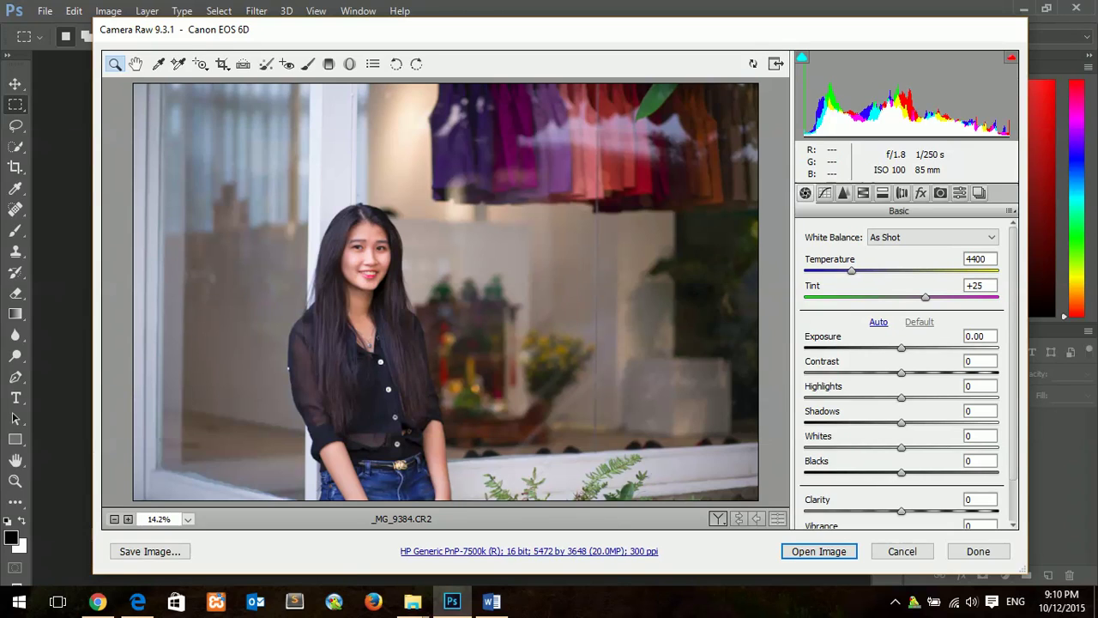
Step: Review step 2 in the Word list, then choose Load Settings from Camera Raw's Basic panel menu
click(491, 600)
drag(951, 310, 614, 302)
click(339, 547)
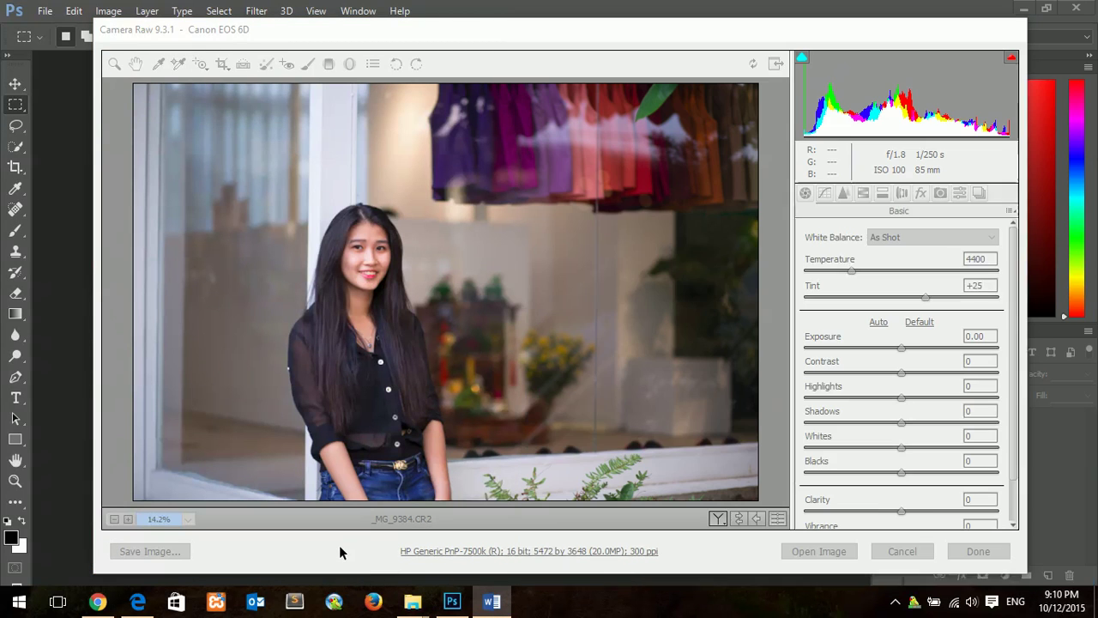
click(1011, 211)
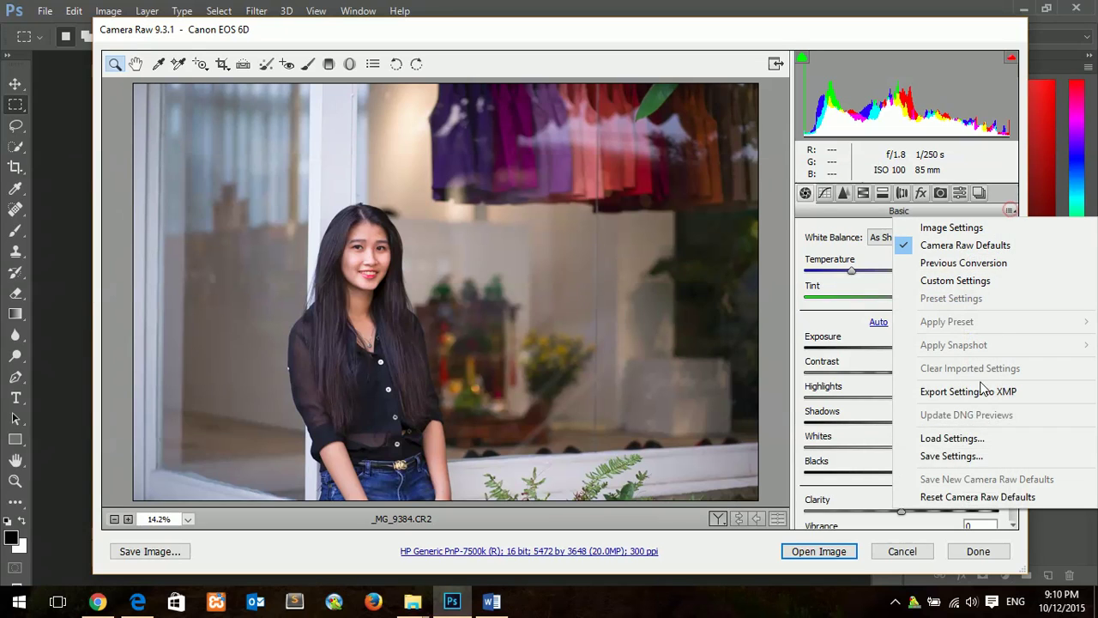
click(952, 439)
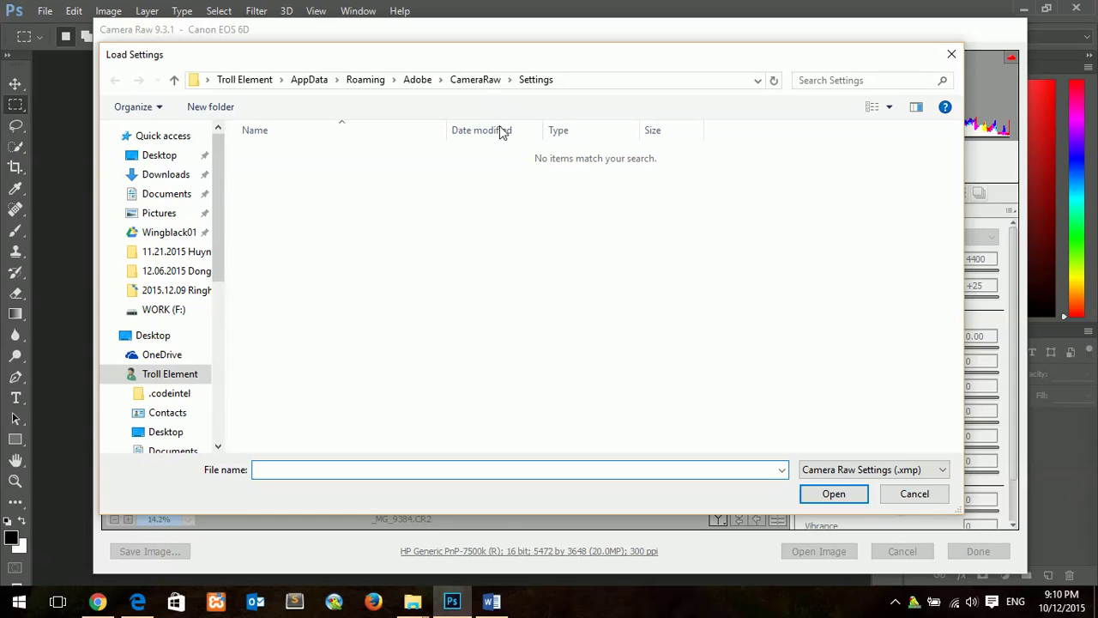
Step: Review step 3 in the Word list about creating a shortcut
click(490, 602)
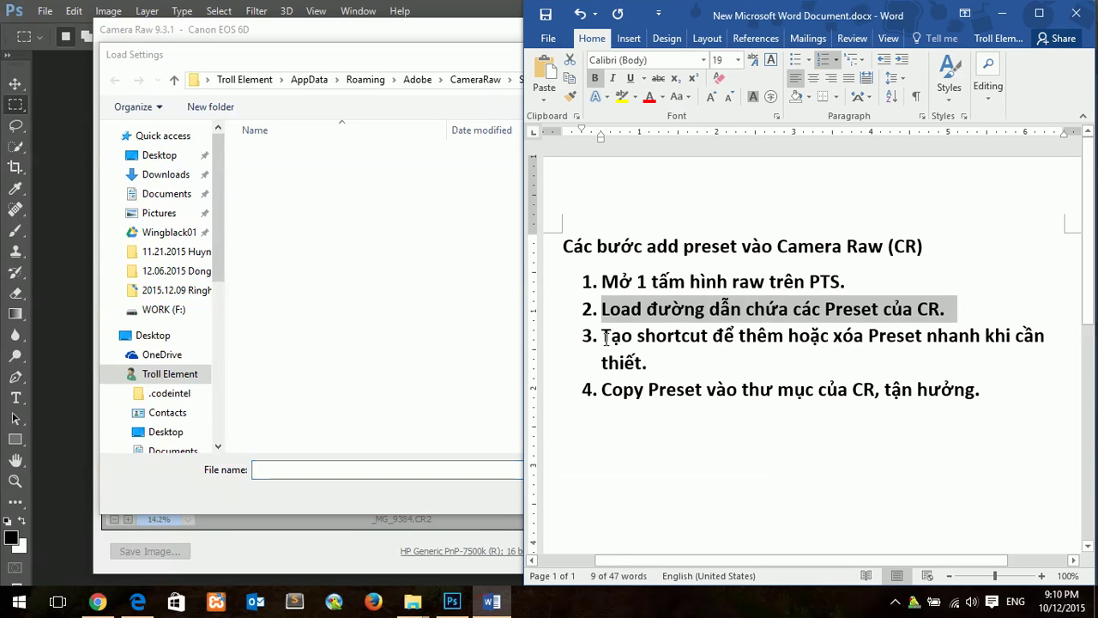
drag(604, 336, 795, 367)
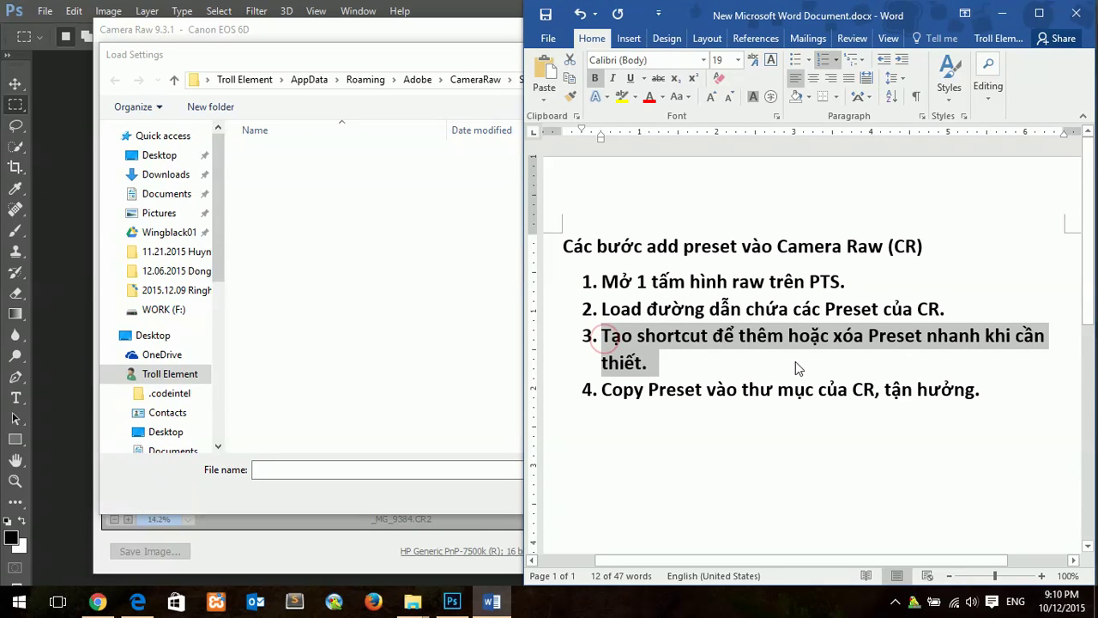
click(436, 291)
Step: Send a desktop shortcut of the CameraRaw Settings folder, then cancel Load Settings
click(477, 82)
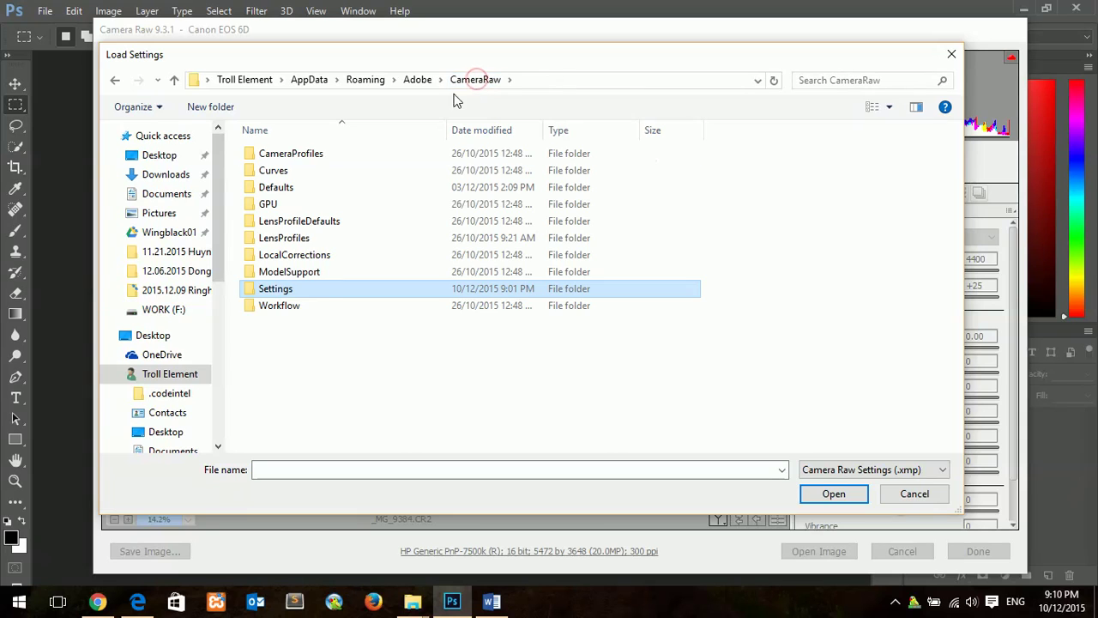
right_click(304, 294)
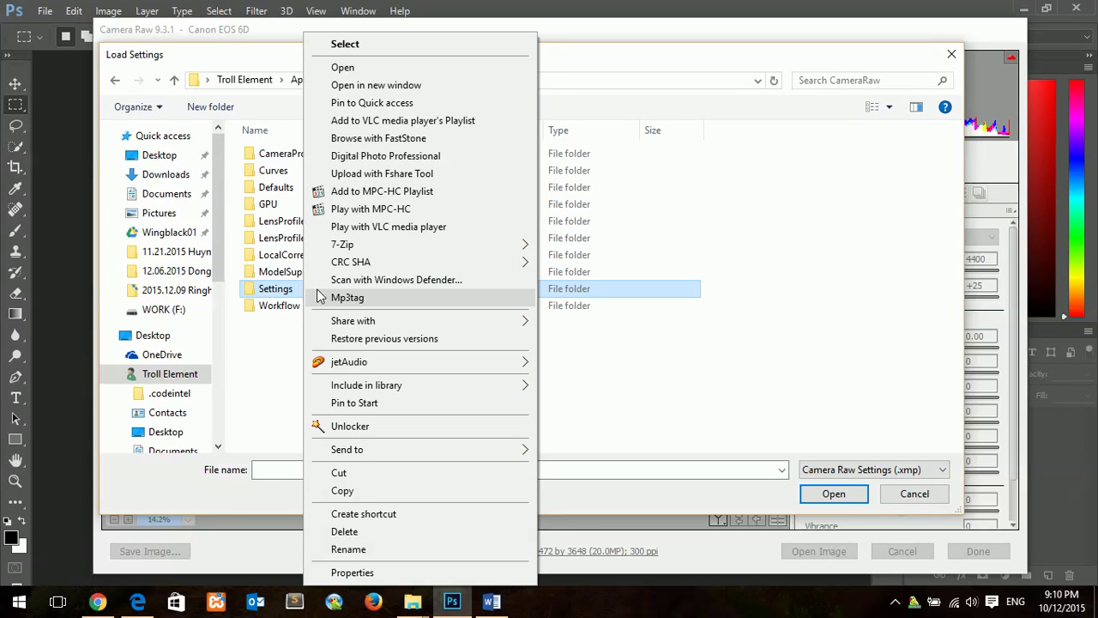
mouse_move(398, 450)
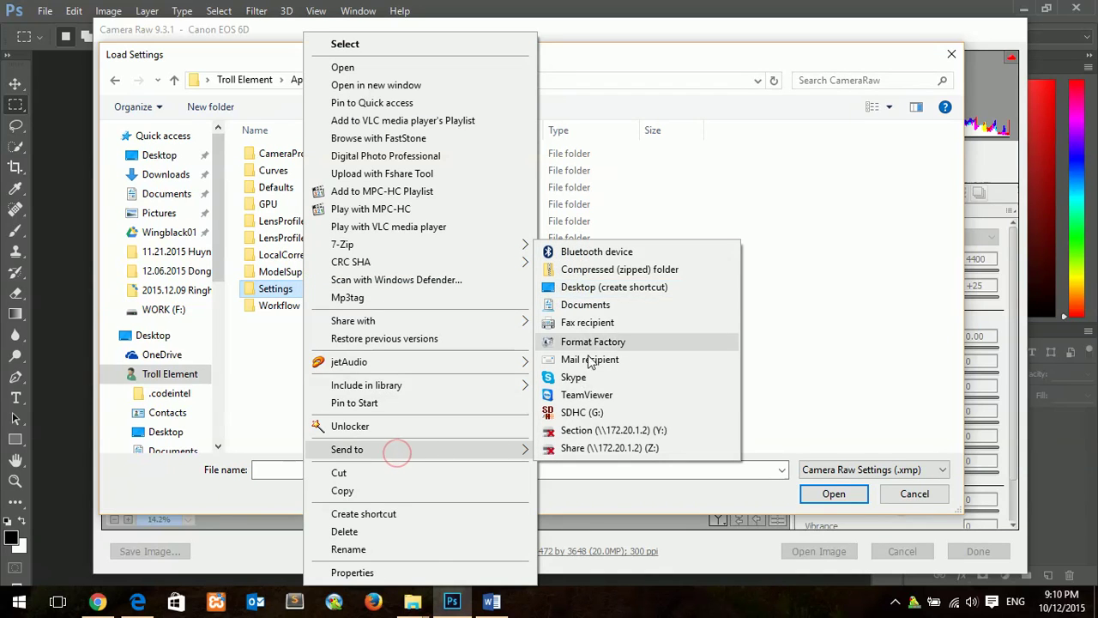
click(609, 285)
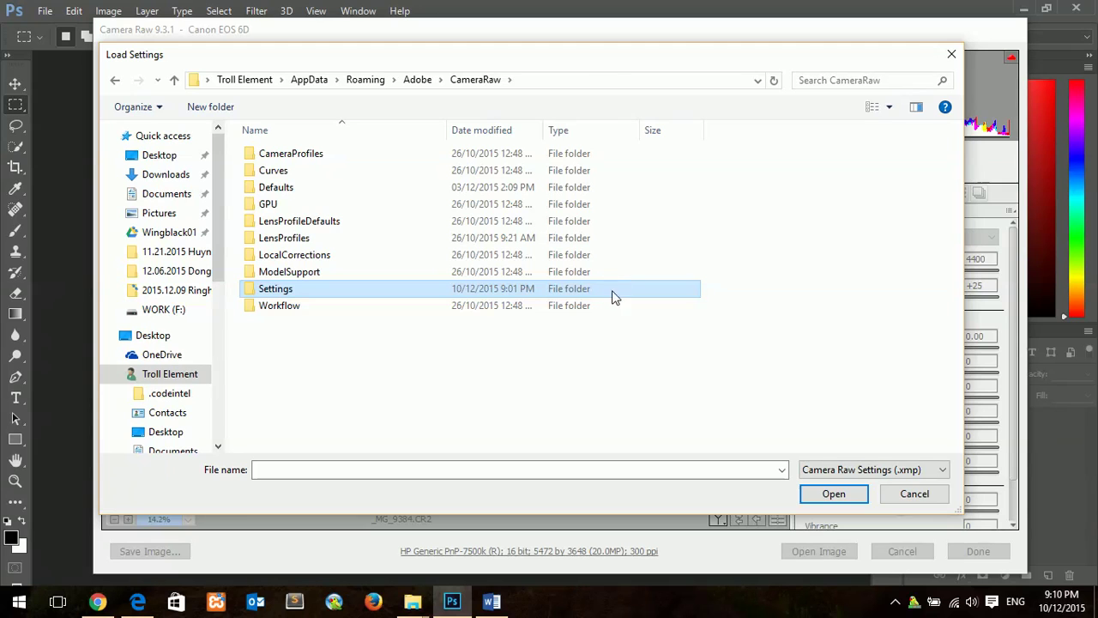
click(905, 496)
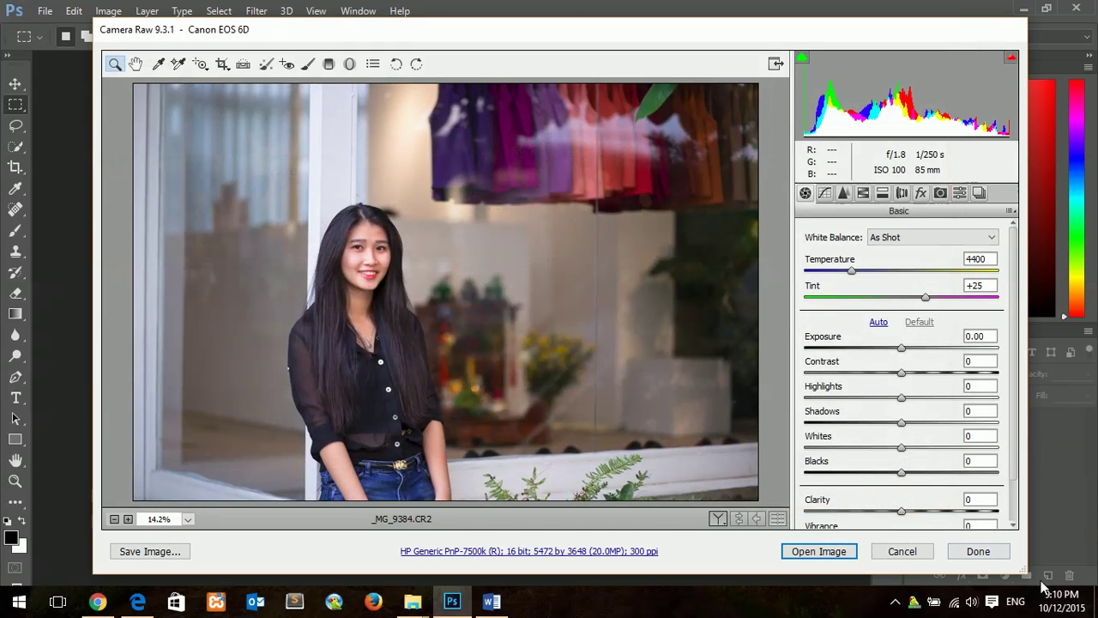
Step: Show the desktop, rename the Settings shortcut to 'SETTING CAMERA RAW', and cut it
right_click(636, 602)
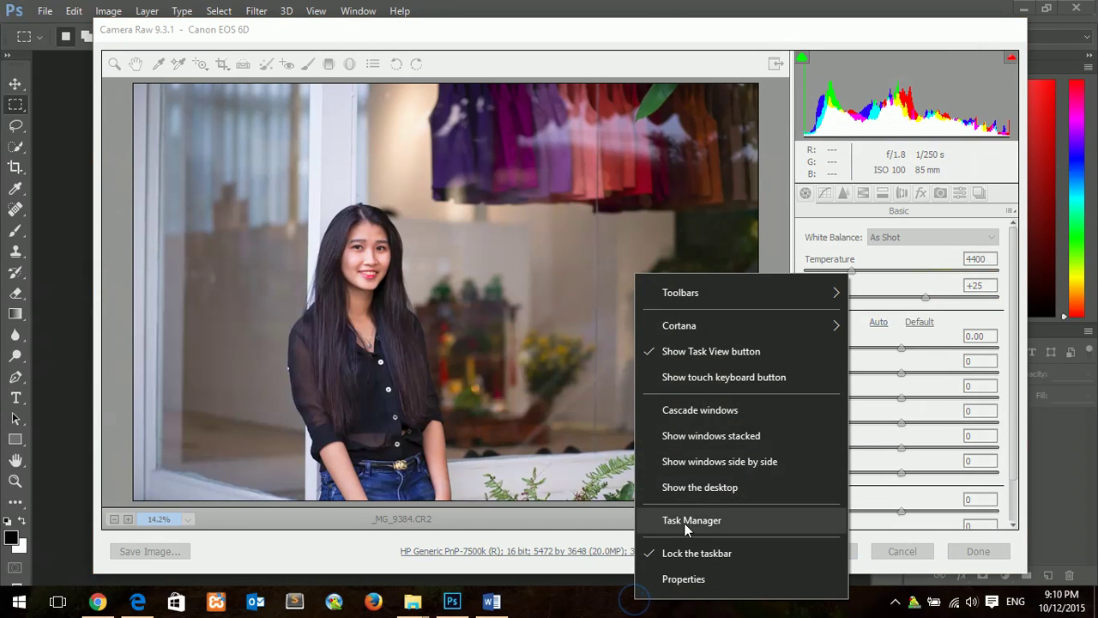
click(709, 487)
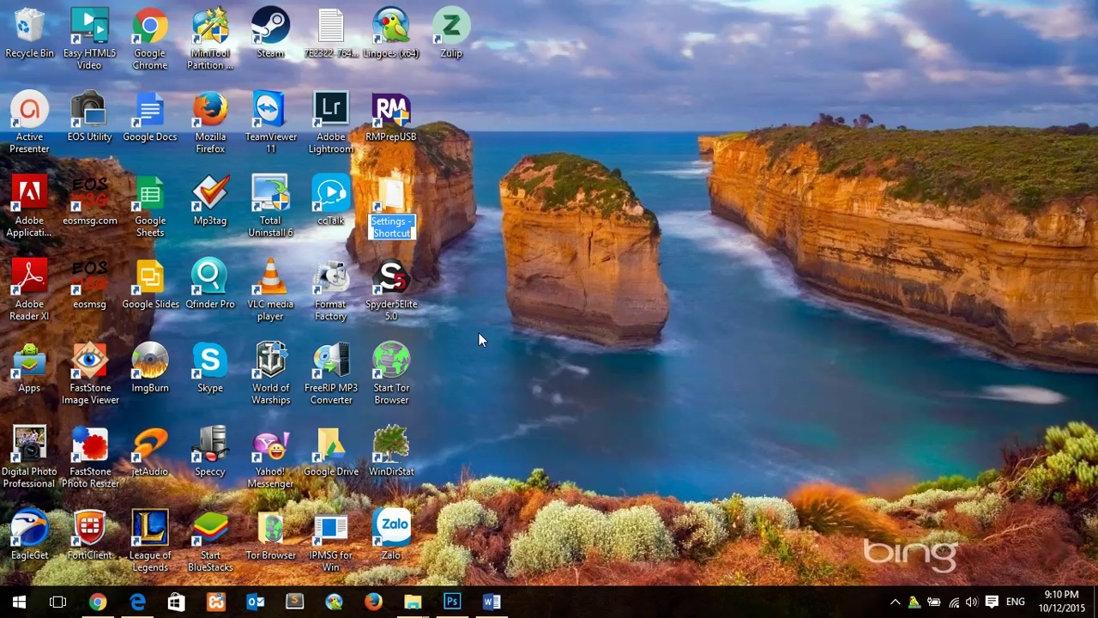
text(SE)
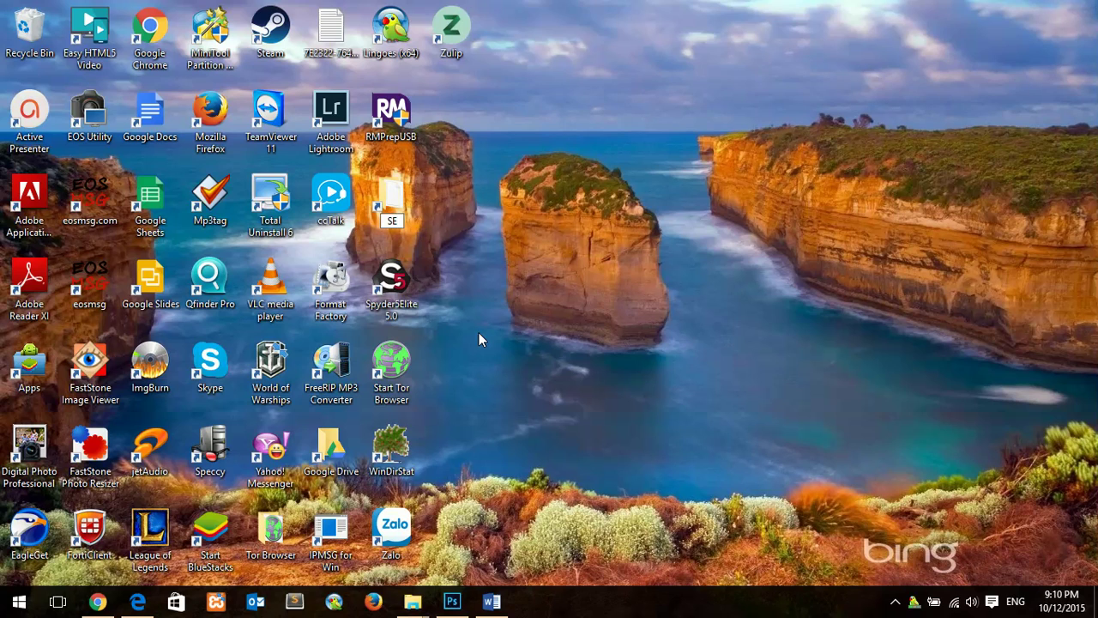
text(TTING CAME)
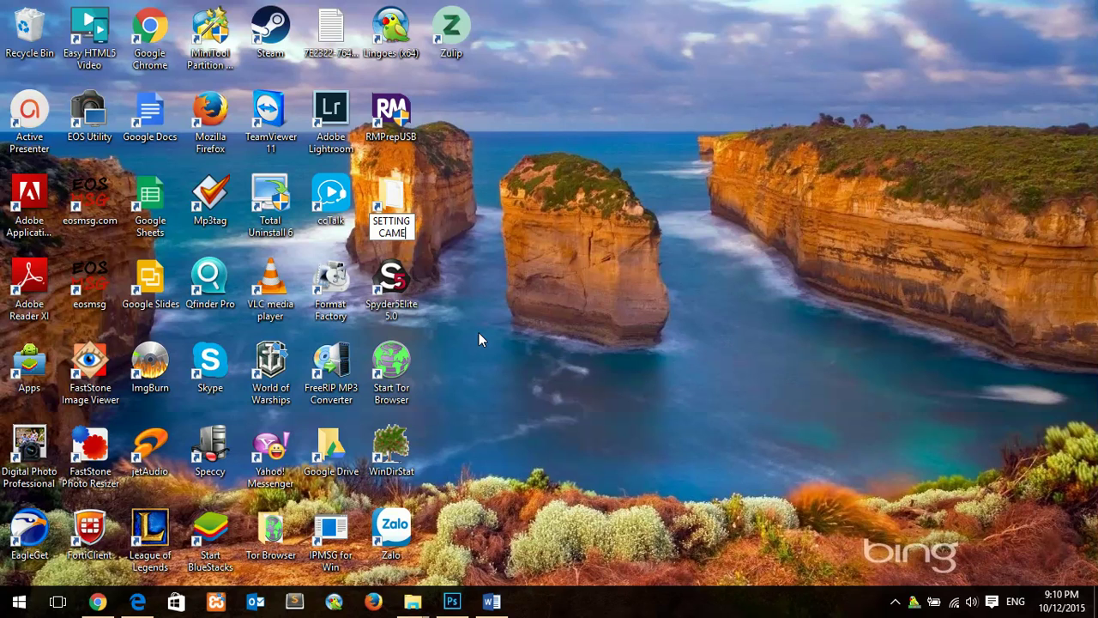
text(RA RAW)
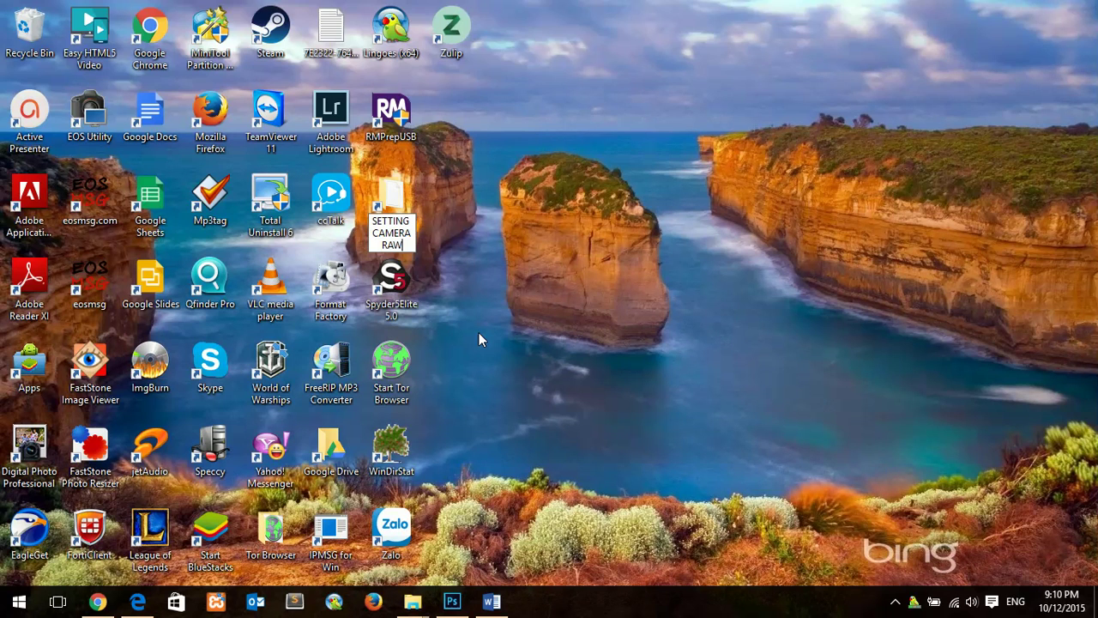
key(Return)
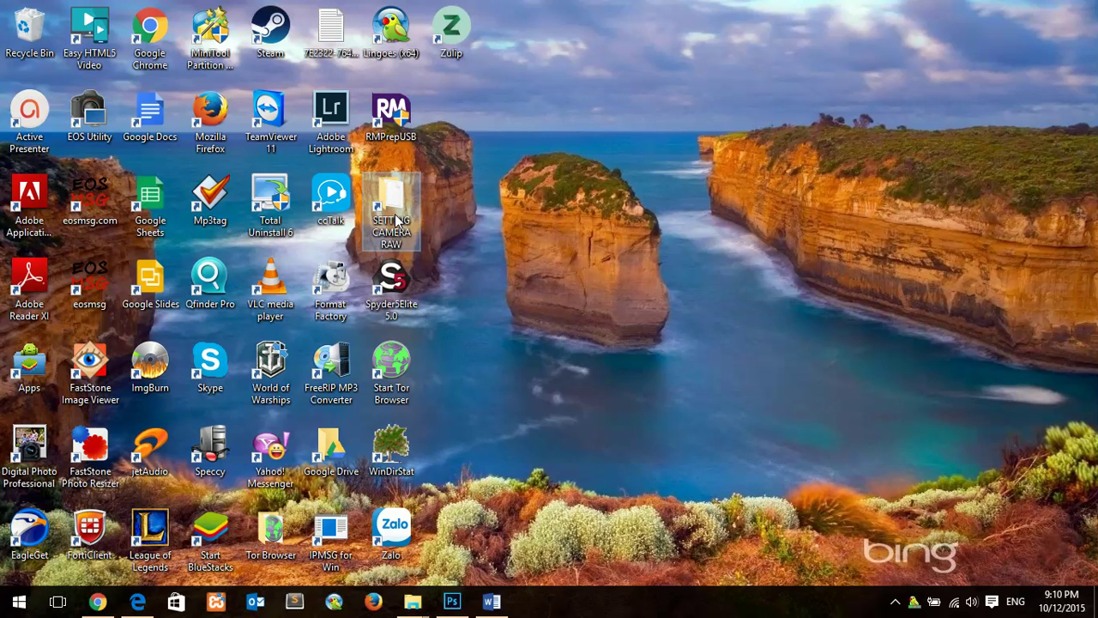
right_click(394, 210)
click(452, 472)
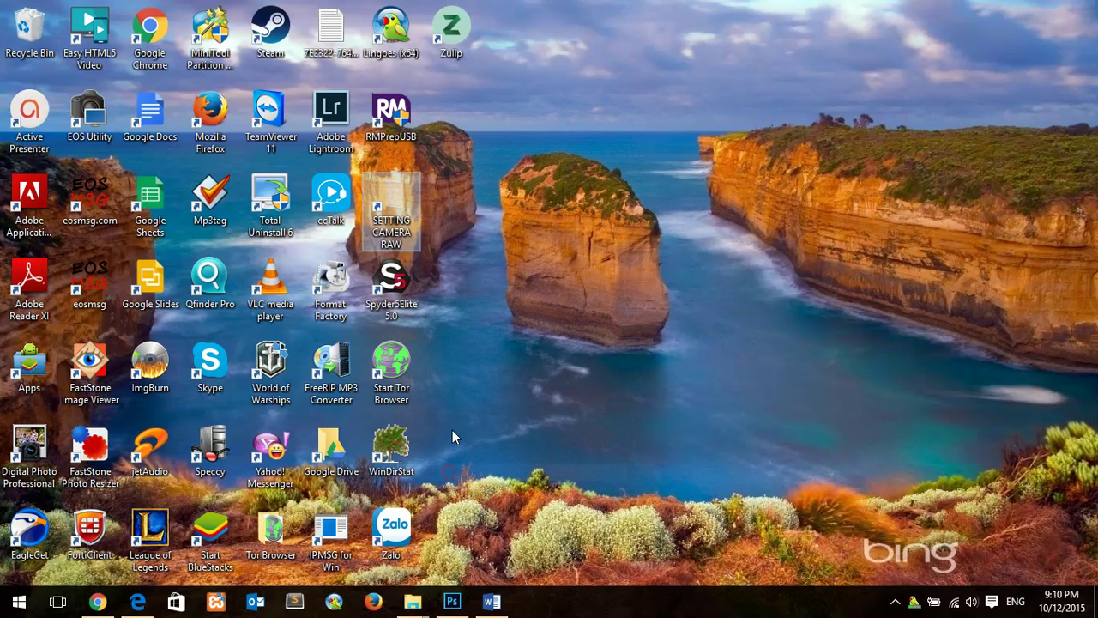
Step: Paste the SETTING CAMERA RAW shortcut into the DATA (D:) drive in a new Explorer window
right_click(415, 606)
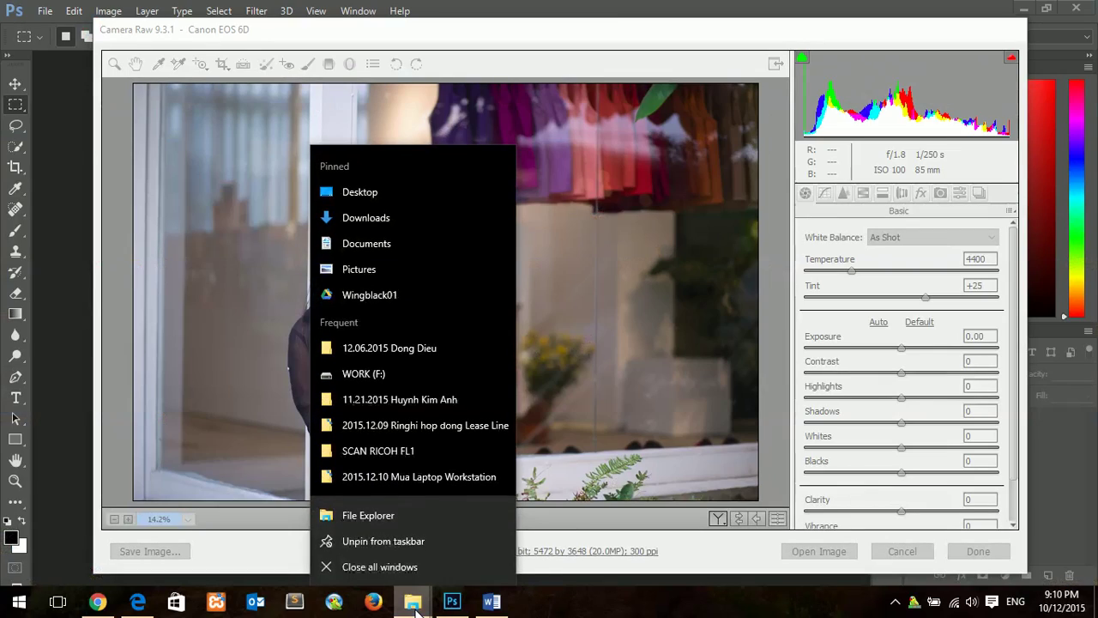
click(389, 520)
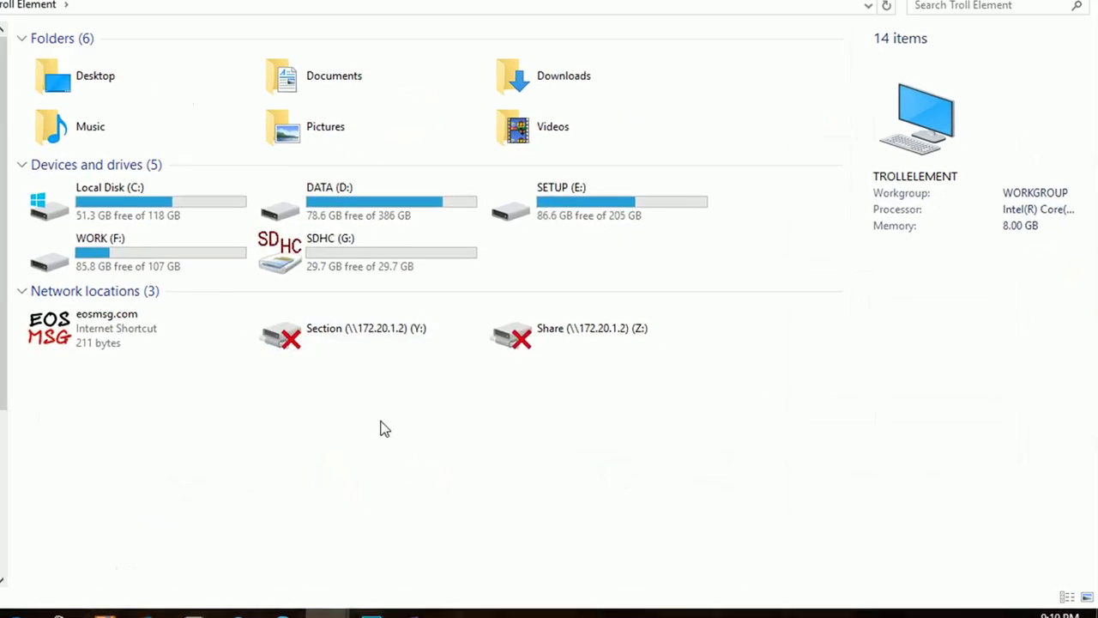
click(433, 241)
double_click(214, 187)
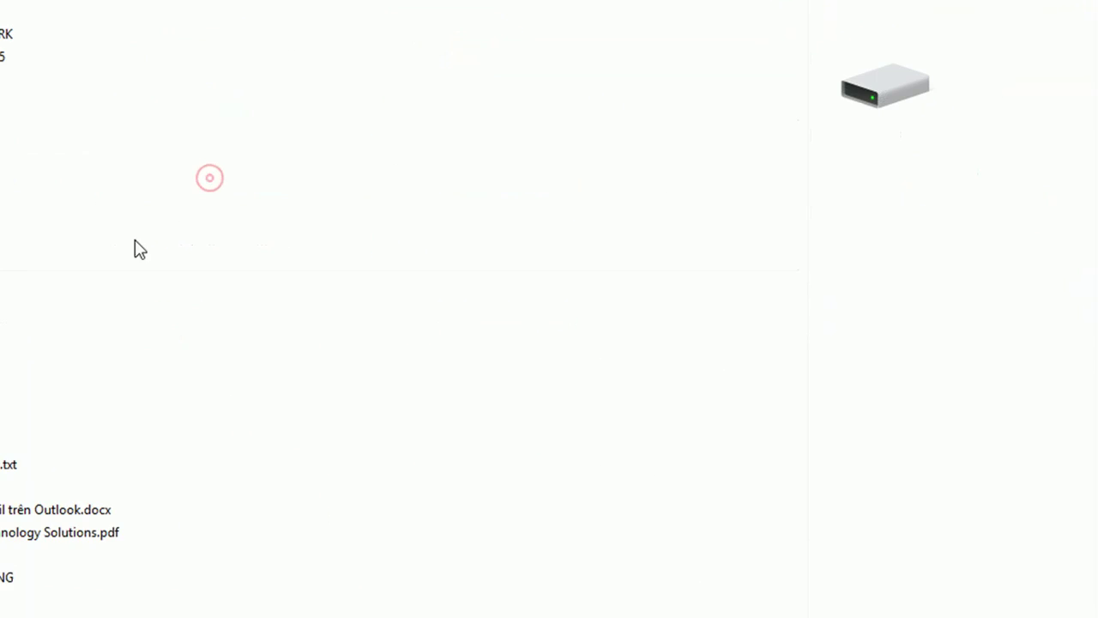
right_click(326, 211)
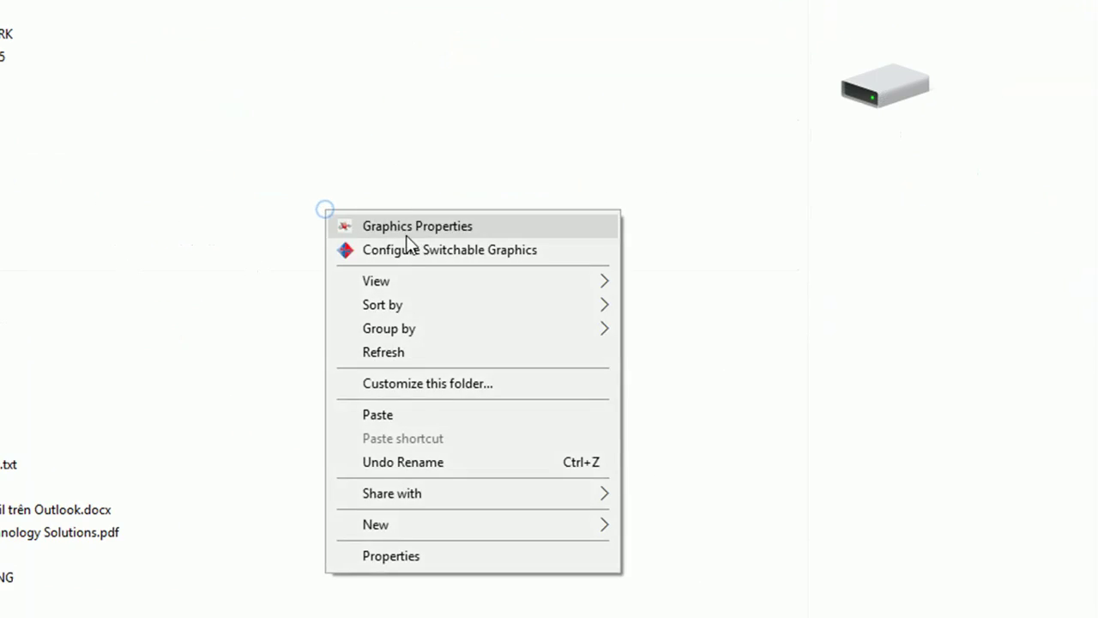
click(387, 414)
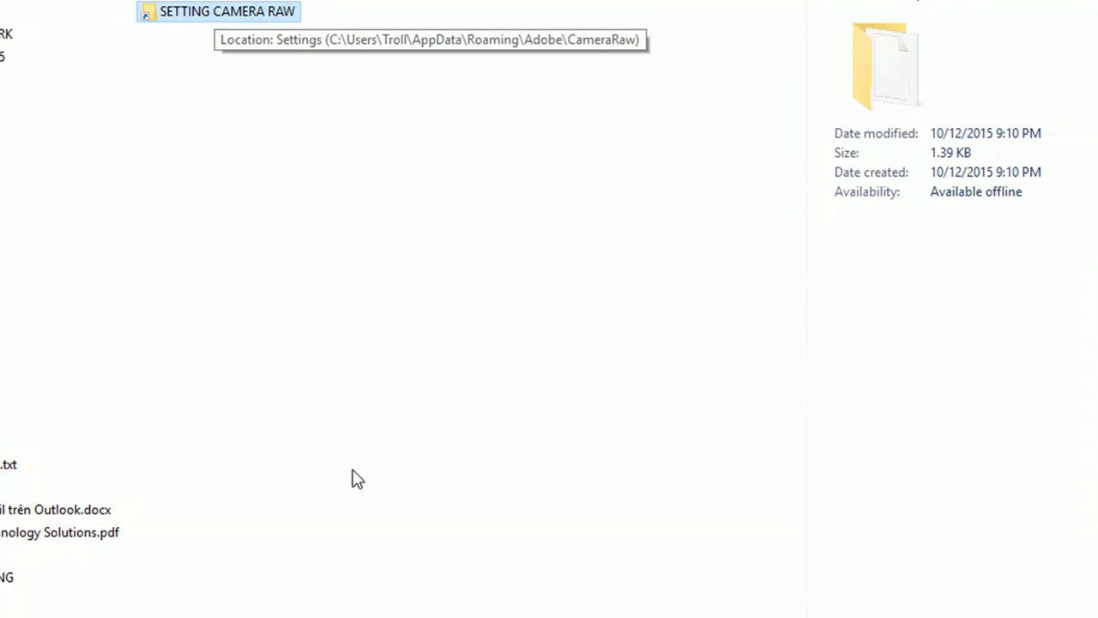
Step: Review step 4 in the Word list about copying the presets
key(alt+Tab)
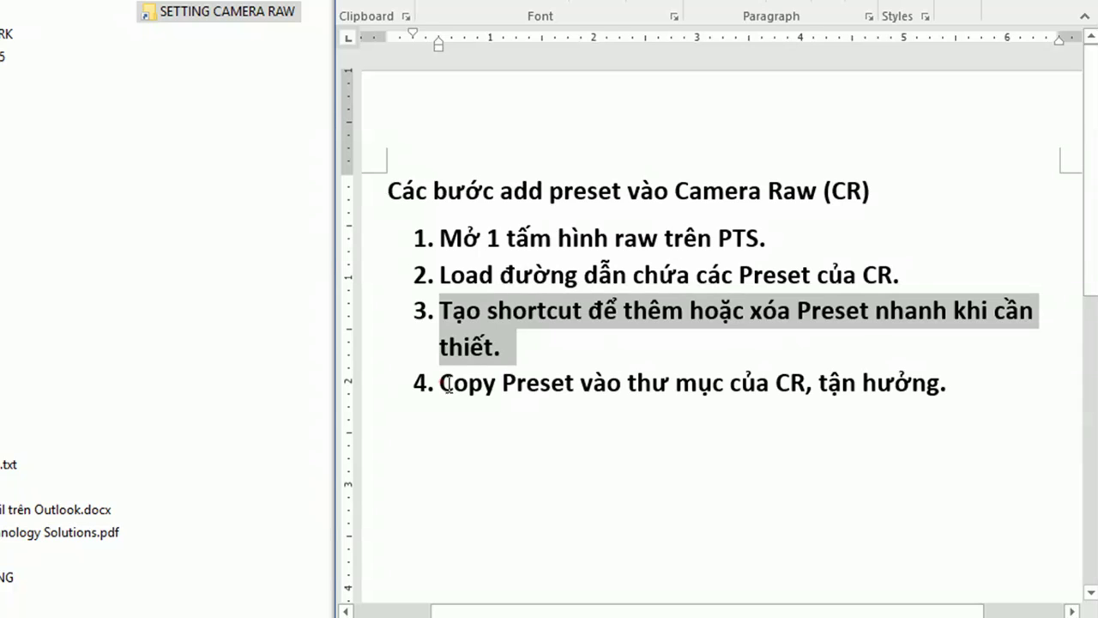
drag(441, 384, 944, 388)
click(201, 233)
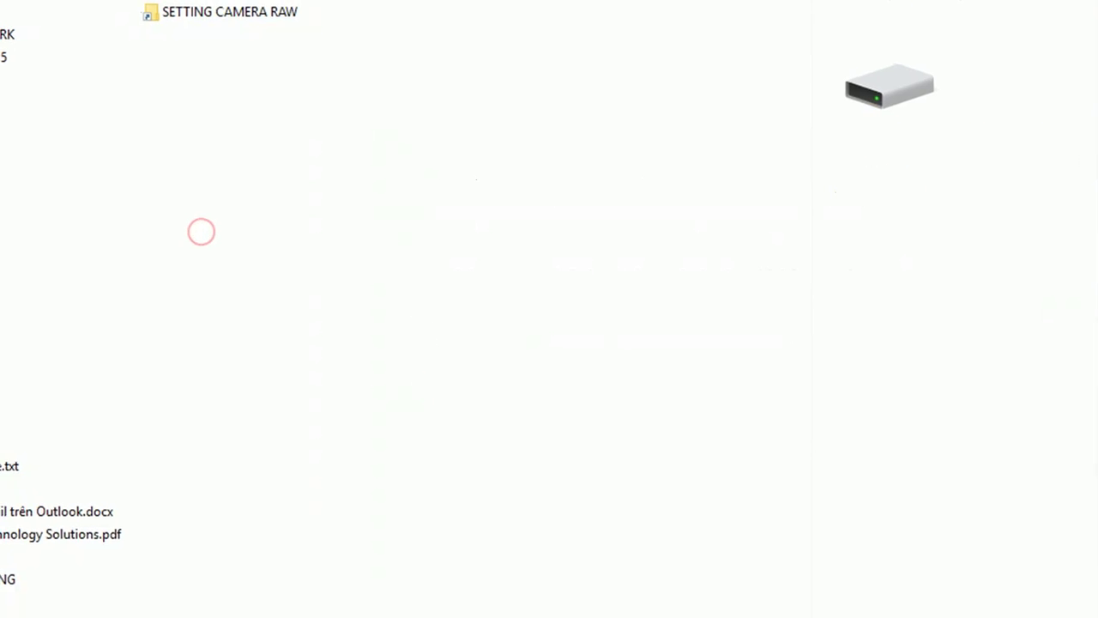
Step: Copy the 61 presets in MULTIMEDIA MATERIAL > Camera Raw Preset, excluding Film_CR_Photoshop
click(135, 386)
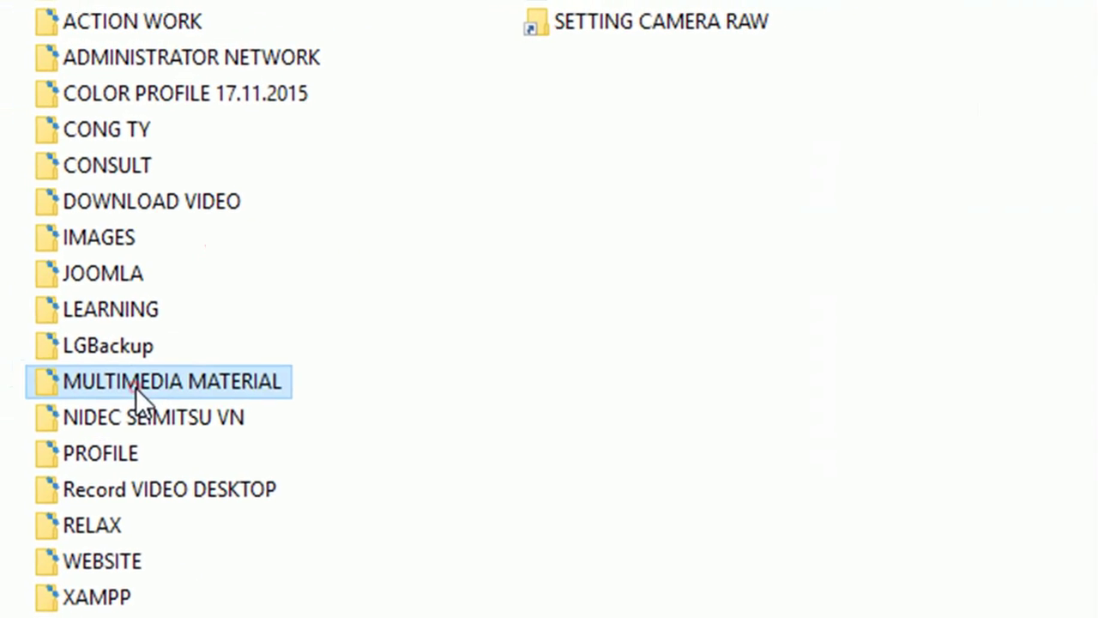
double_click(135, 388)
double_click(158, 45)
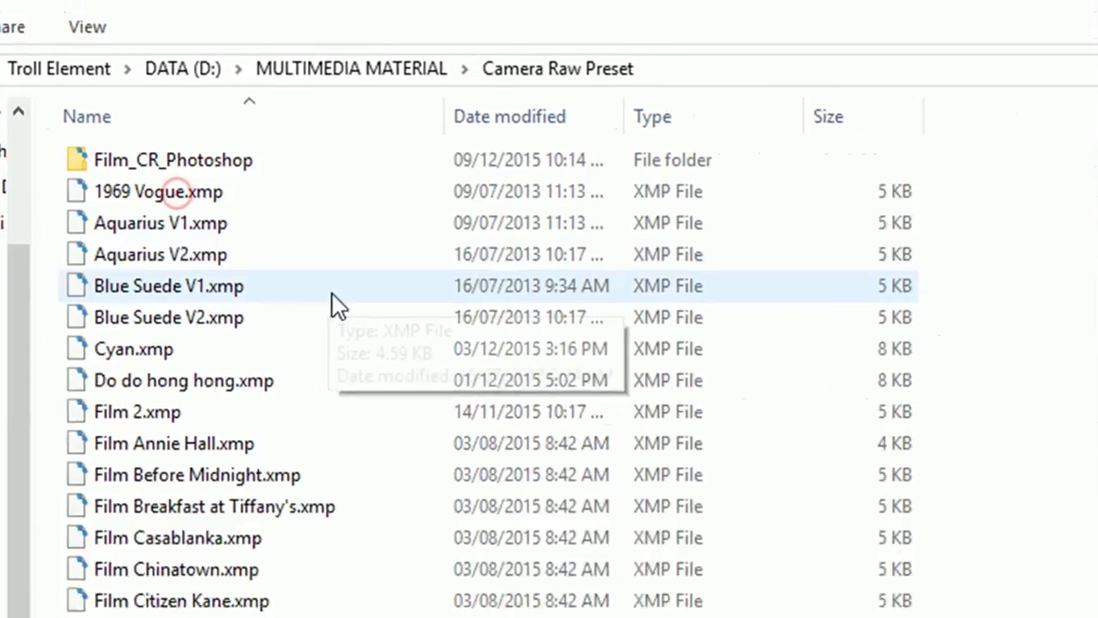
key(ctrl+a)
ctrl+click(250, 160)
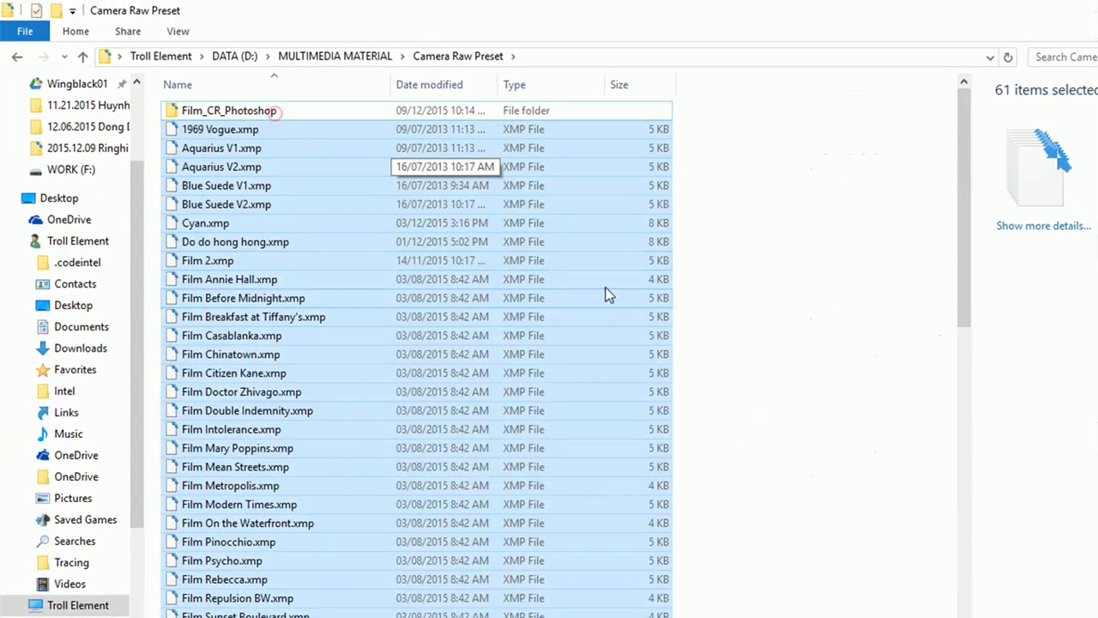
scroll(657, 336, down, 5)
right_click(343, 306)
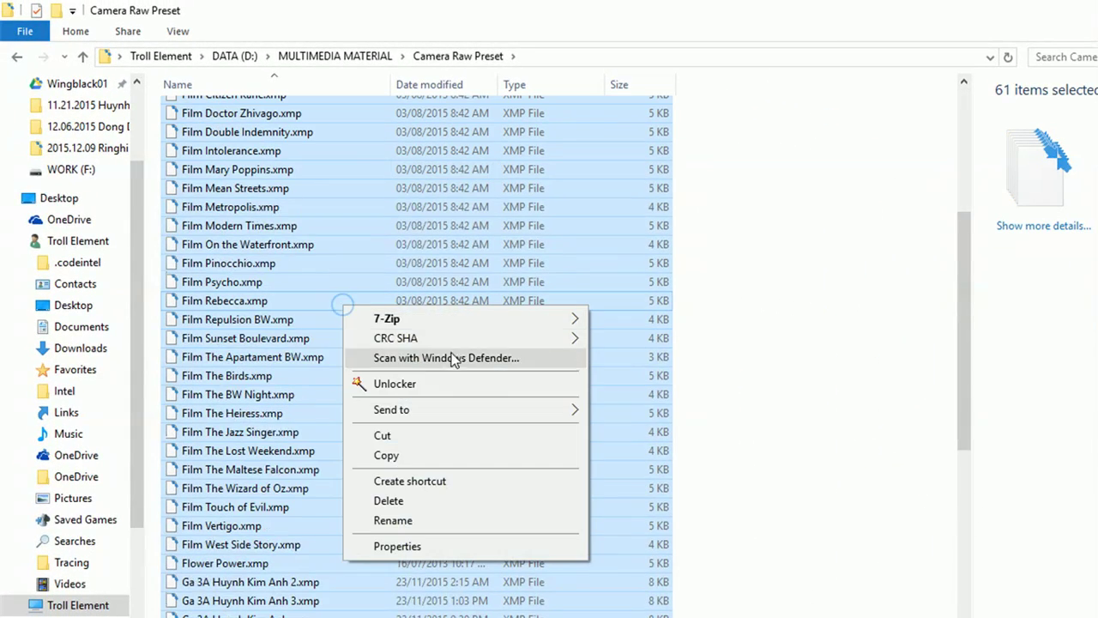
click(412, 455)
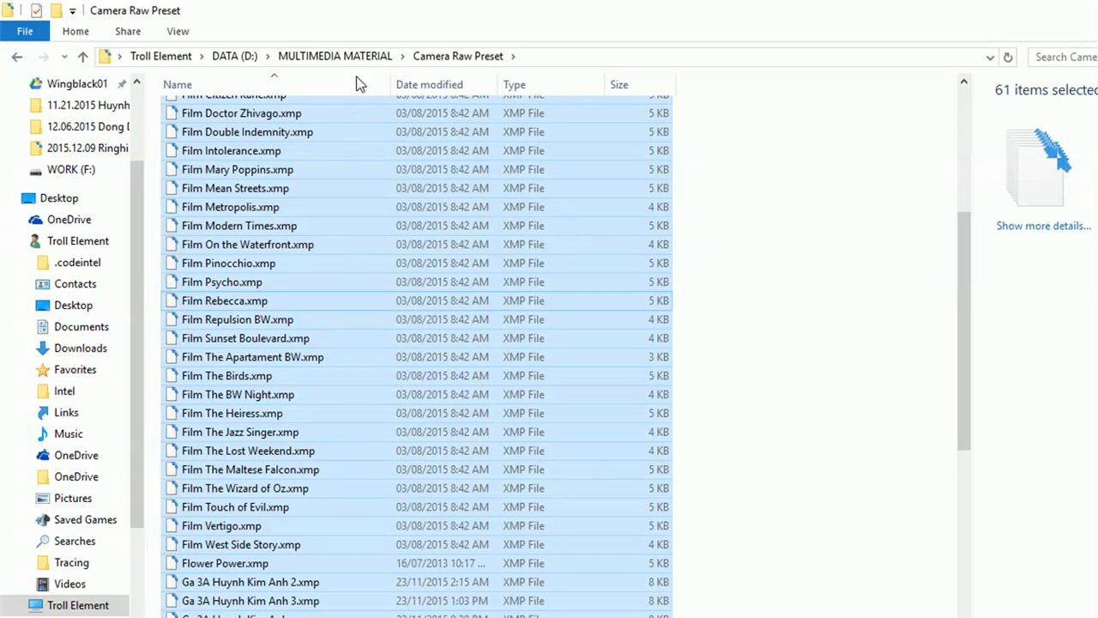
click(235, 56)
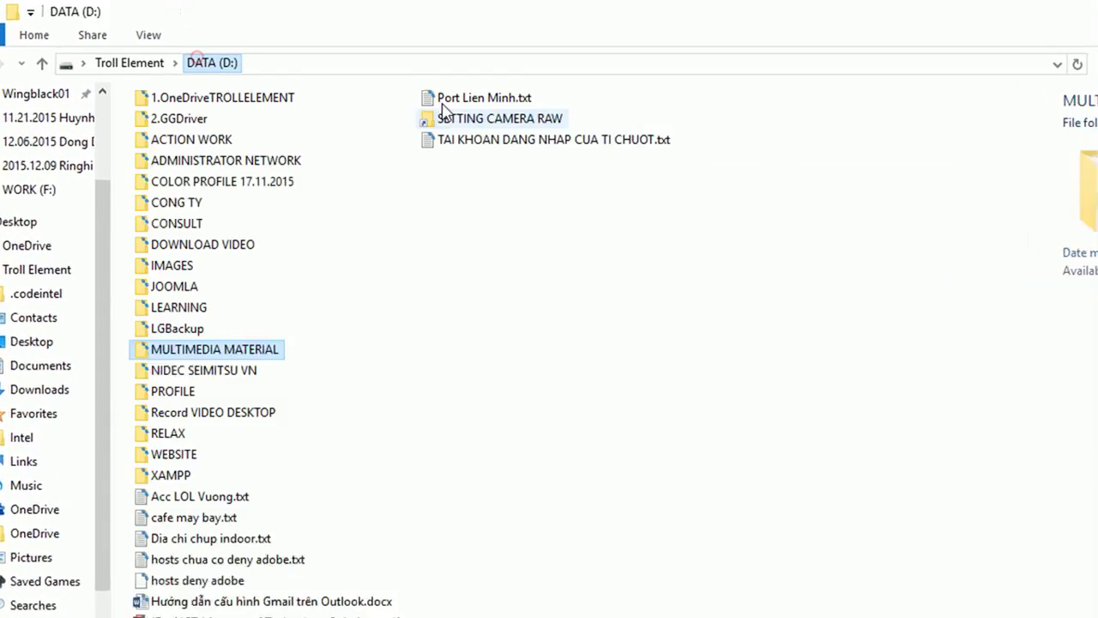
Step: Paste the presets into SETTING CAMERA RAW, replacing Index.dat, then cancel Camera Raw
double_click(515, 119)
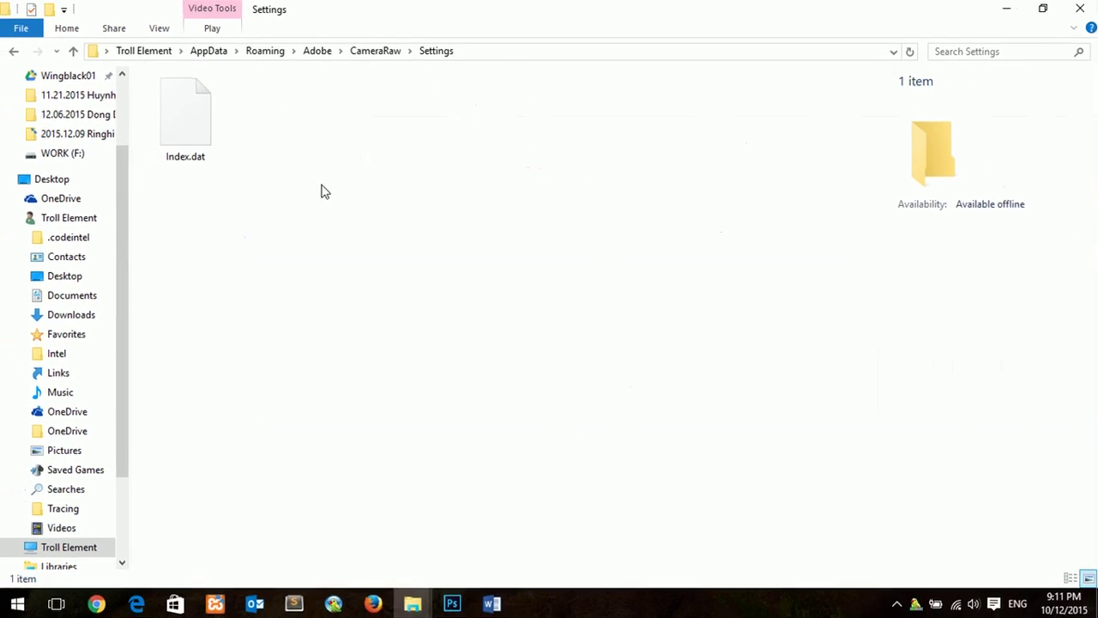
right_click(325, 191)
click(396, 337)
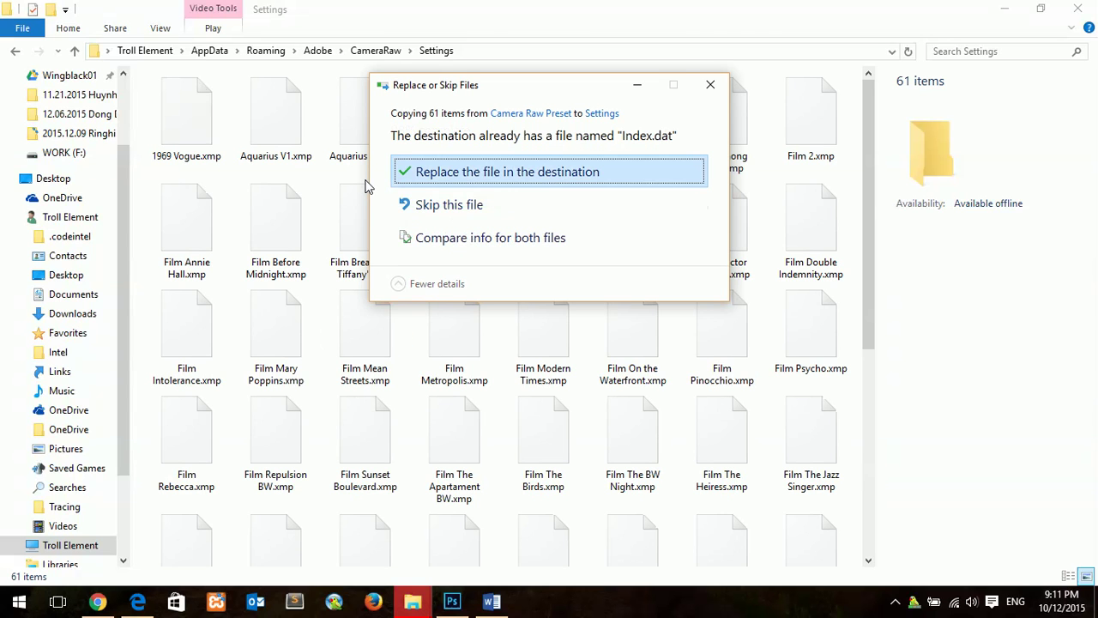
click(401, 174)
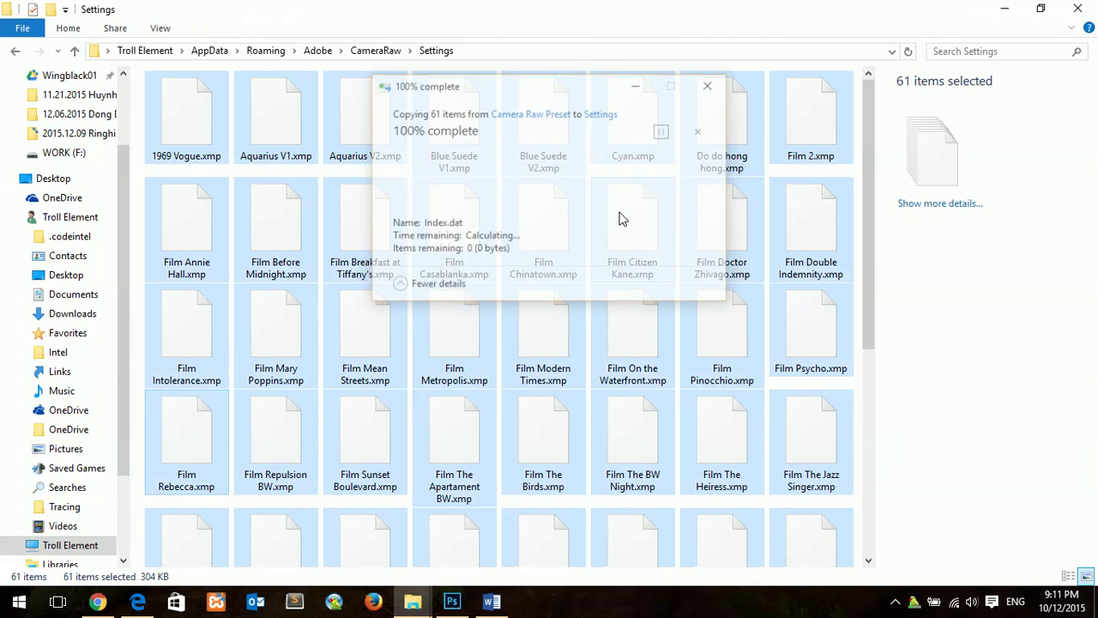
click(575, 230)
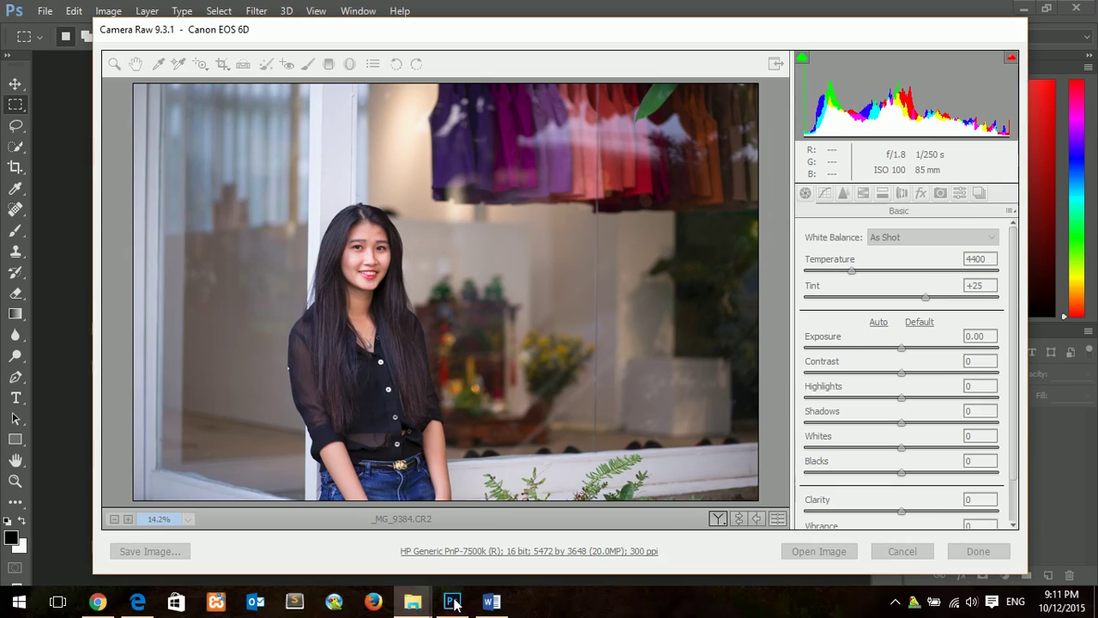
click(902, 552)
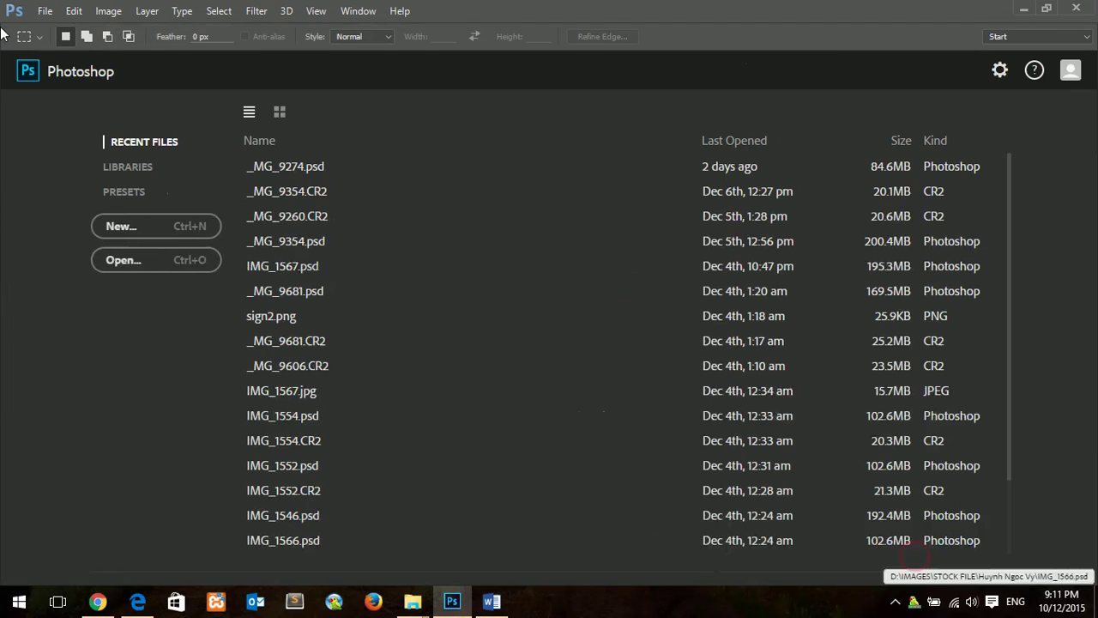
Step: Open _MG_9339.CR2 from Photoshop's start screen into Camera Raw
click(210, 259)
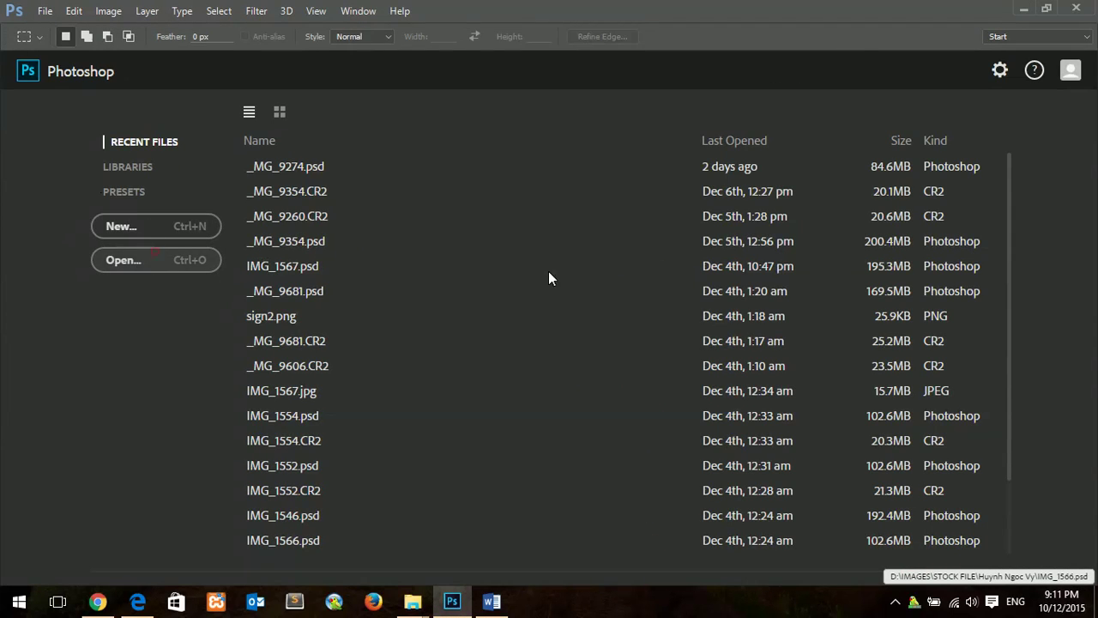
scroll(725, 334, down, 3)
double_click(542, 319)
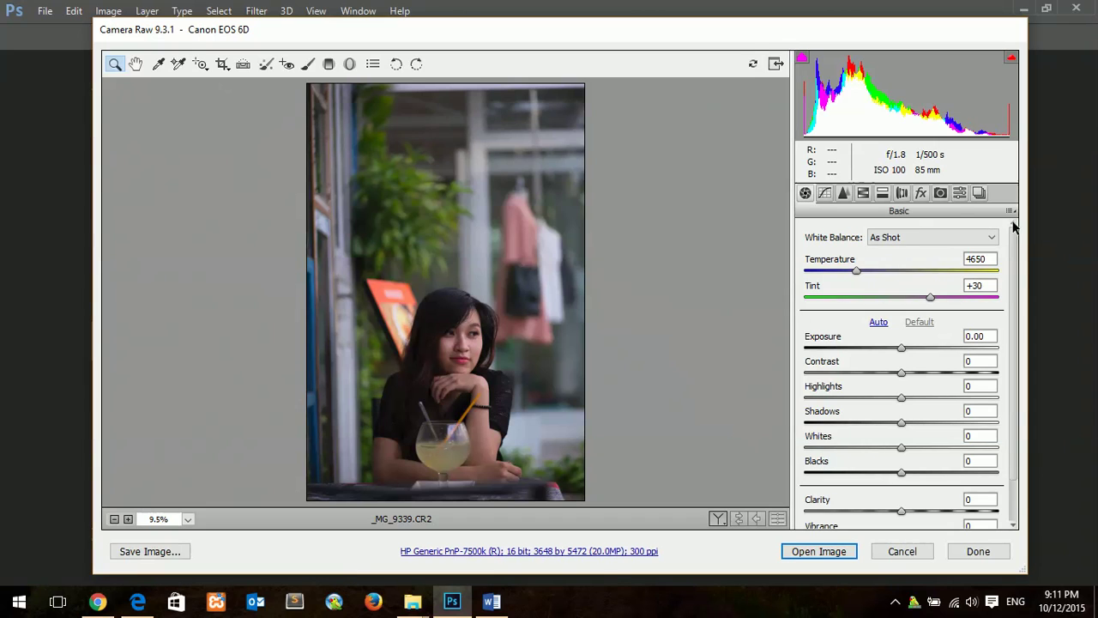
Step: Preview film presets Casablanka, Citizen Kane, Mary Poppins, Modern Times and The Lost Weekend
click(958, 193)
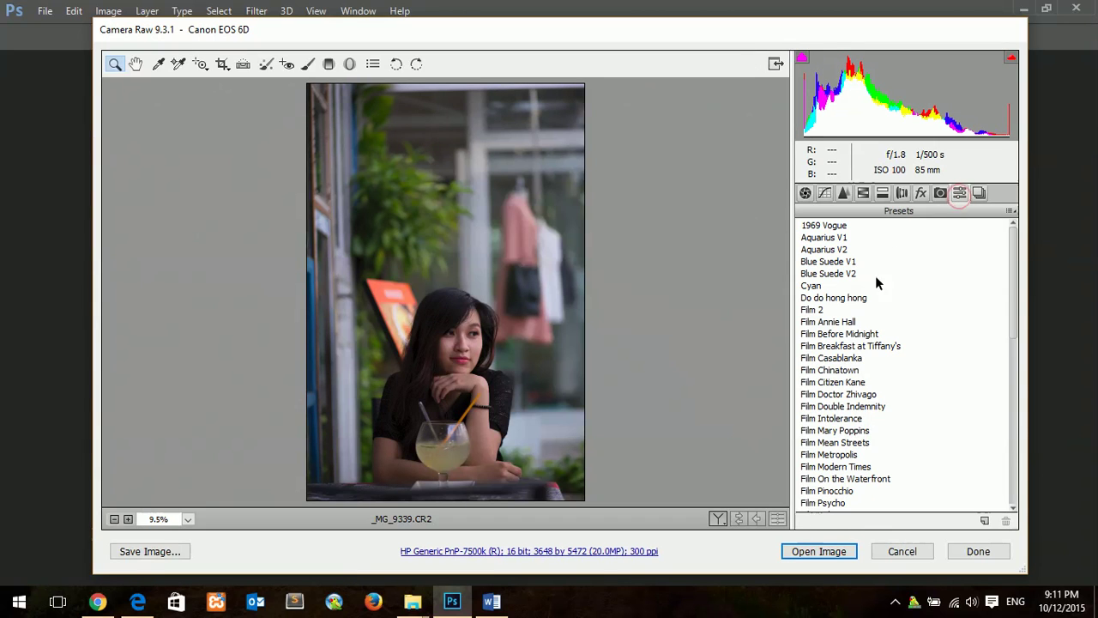
click(833, 358)
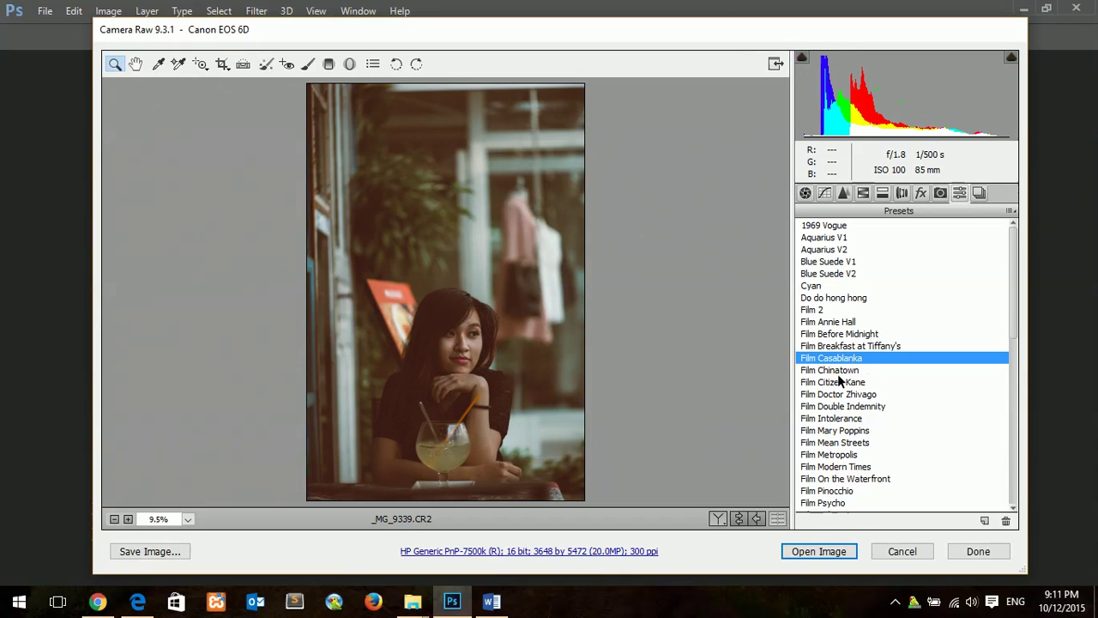
click(832, 382)
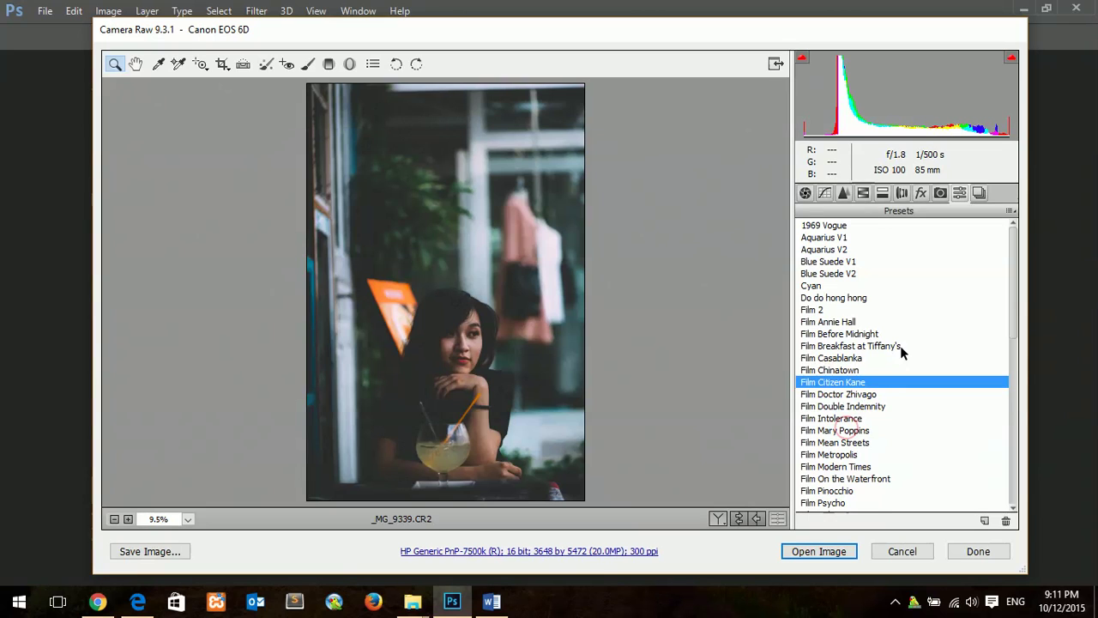
click(846, 430)
scroll(909, 356, down, 3)
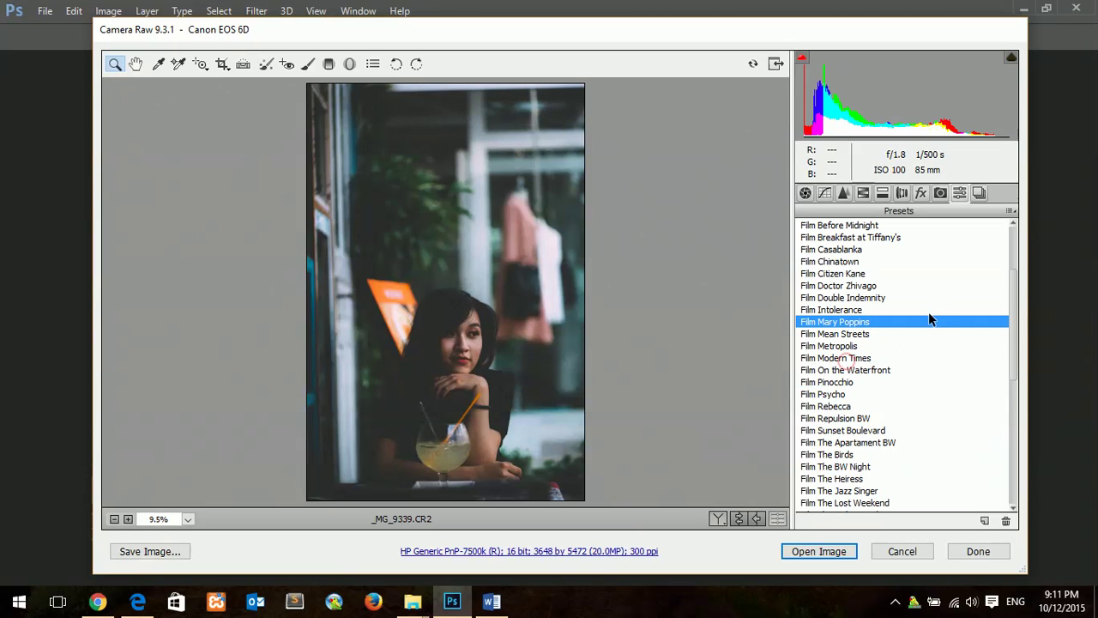
key(Down)
key(Down)
key(Down)
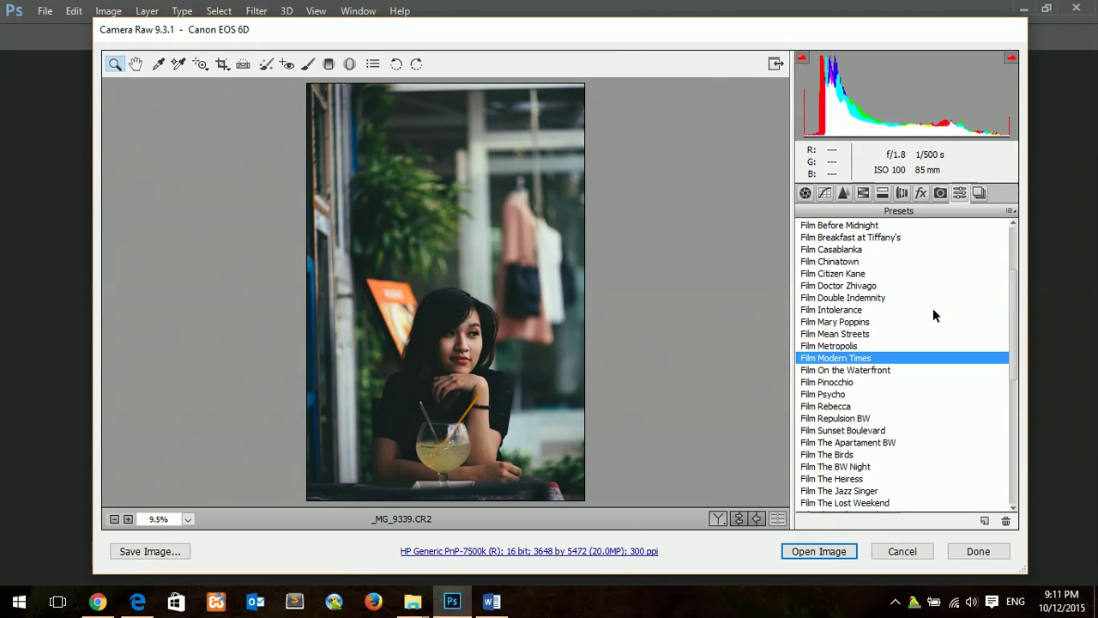
scroll(932, 308, down, 3)
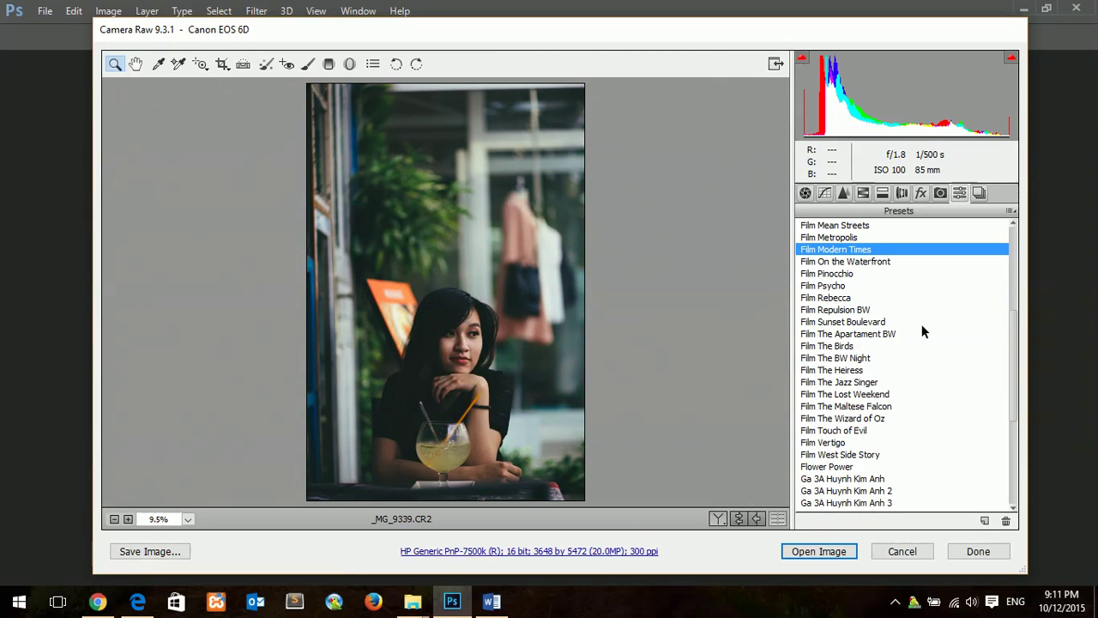
click(852, 394)
scroll(901, 309, down, 5)
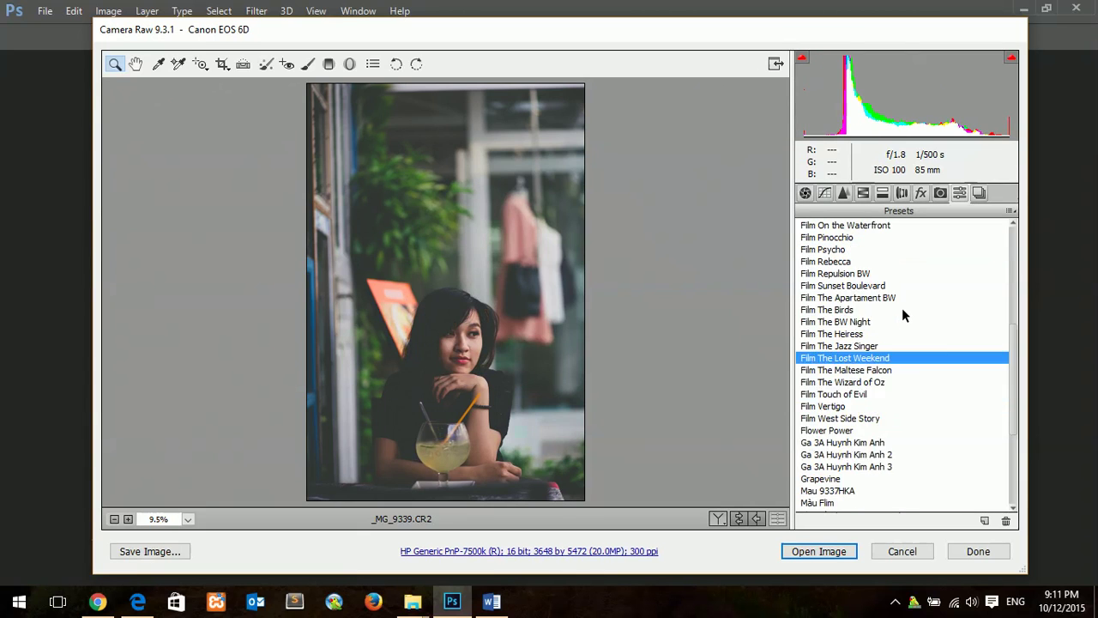
drag(1015, 422, 1017, 265)
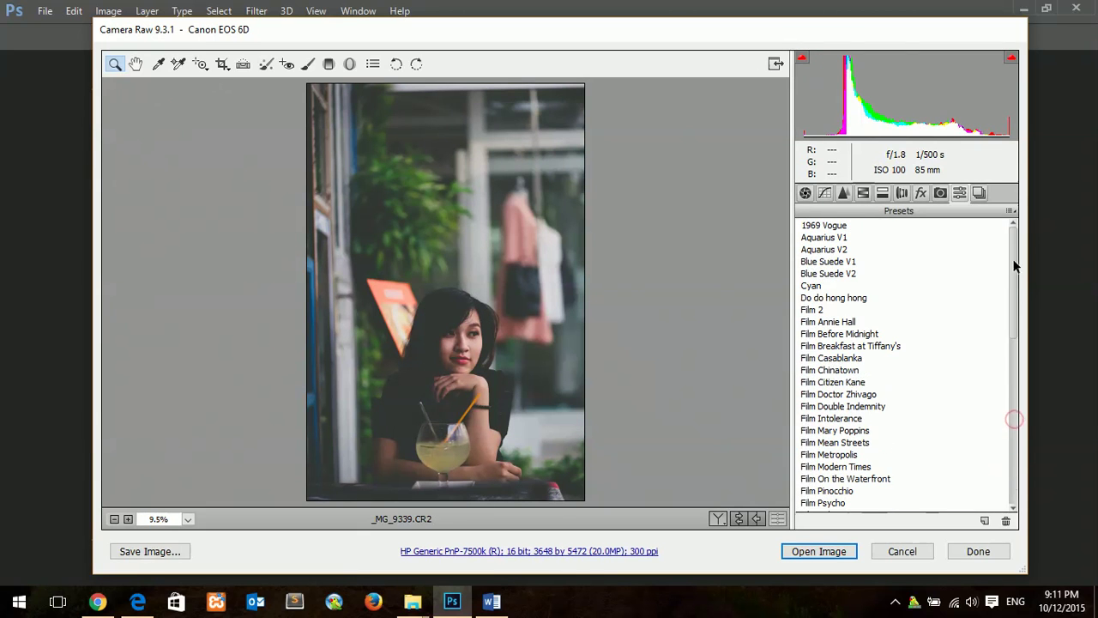
Step: Apply the Cyan preset and lower Exposure from +0.85 to +0.55
click(815, 286)
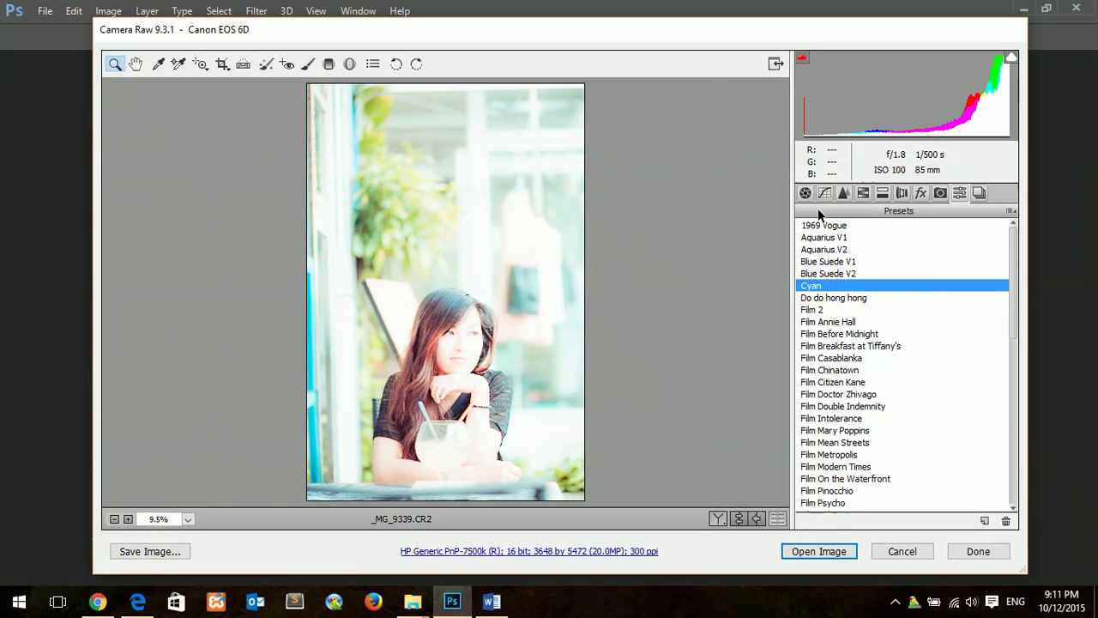
click(805, 193)
drag(952, 341, 914, 343)
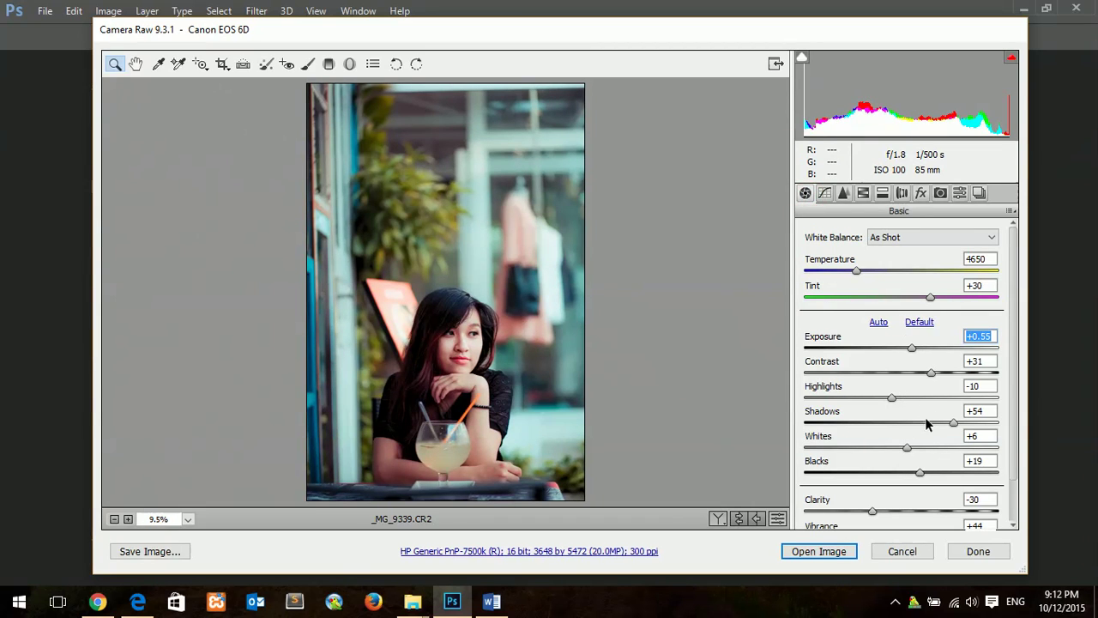
Step: Zoom in on the face and hand with straw, zoom back out, then open the image in Photoshop
scroll(927, 429, down, 2)
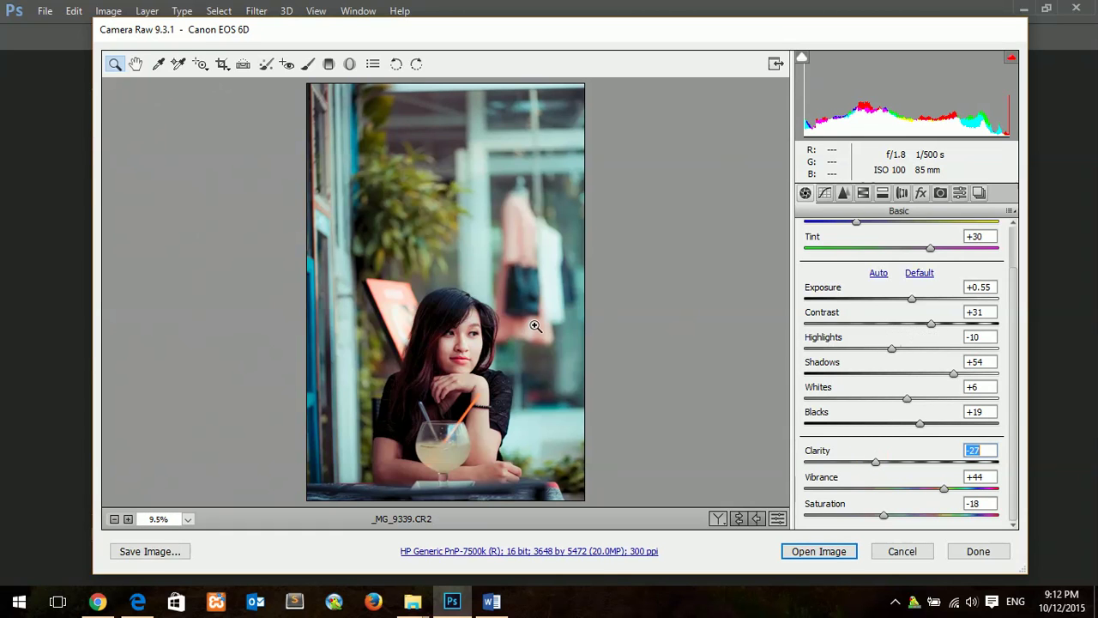
click(457, 324)
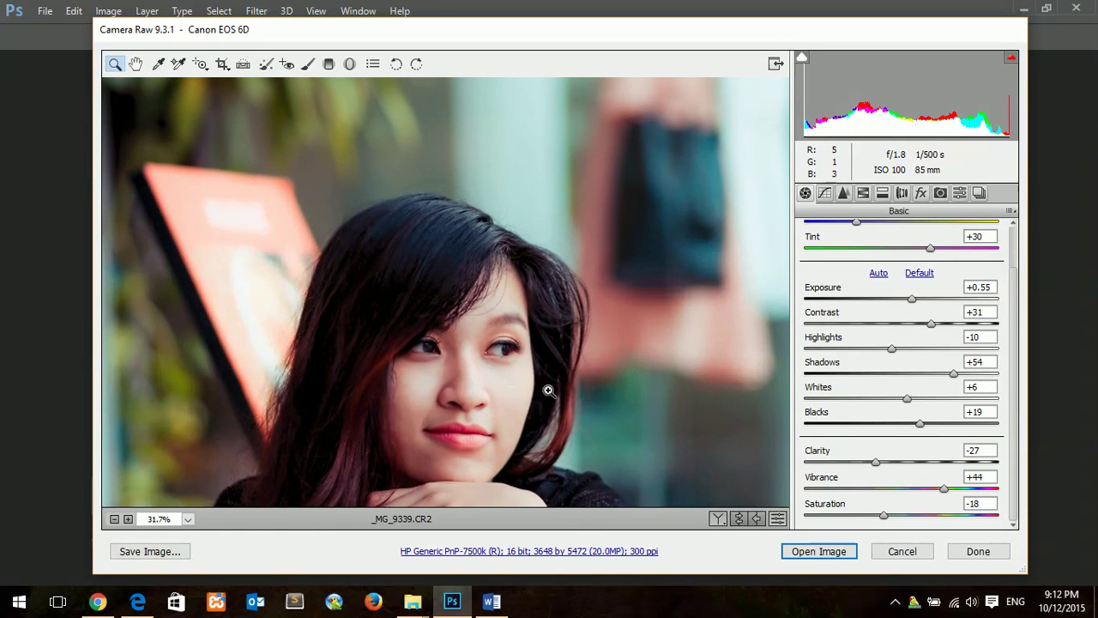
drag(548, 391, 542, 344)
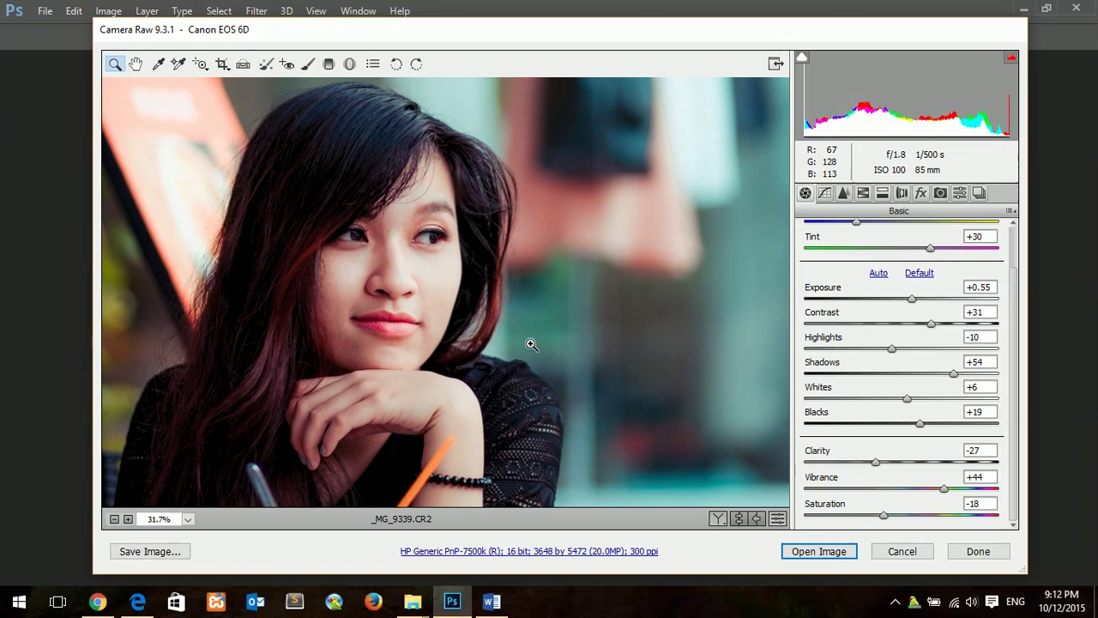
alt+click(532, 343)
alt+click(525, 339)
alt+click(522, 335)
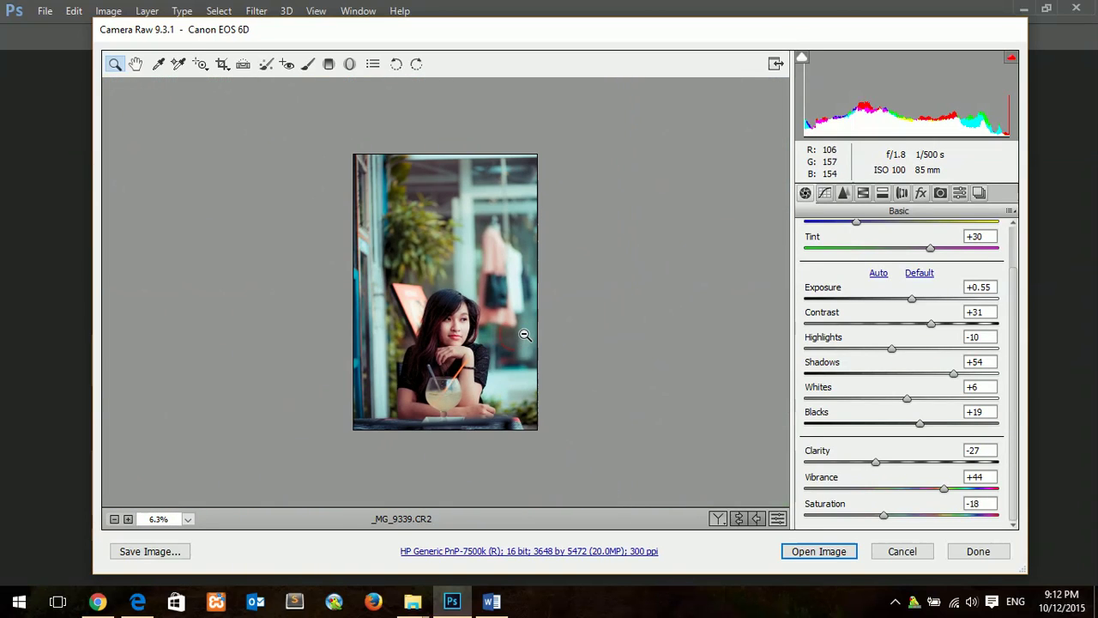
click(815, 551)
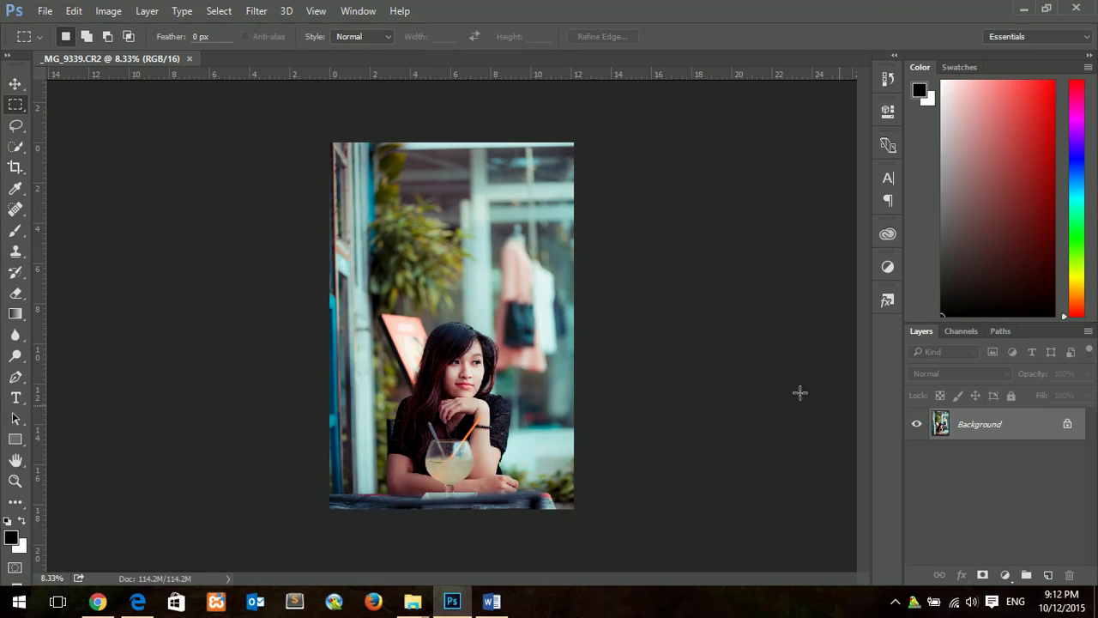
Step: Draw a rectangular marquee of about 7.36 × 10.64 in around the seated woman
click(418, 300)
drag(449, 363, 461, 289)
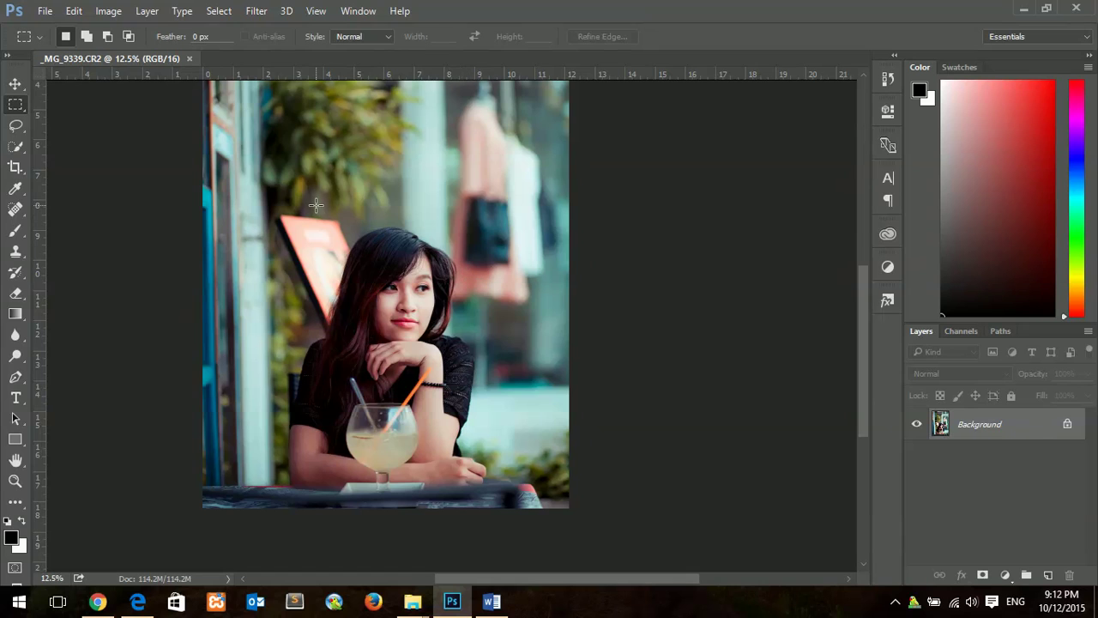
drag(316, 205, 509, 445)
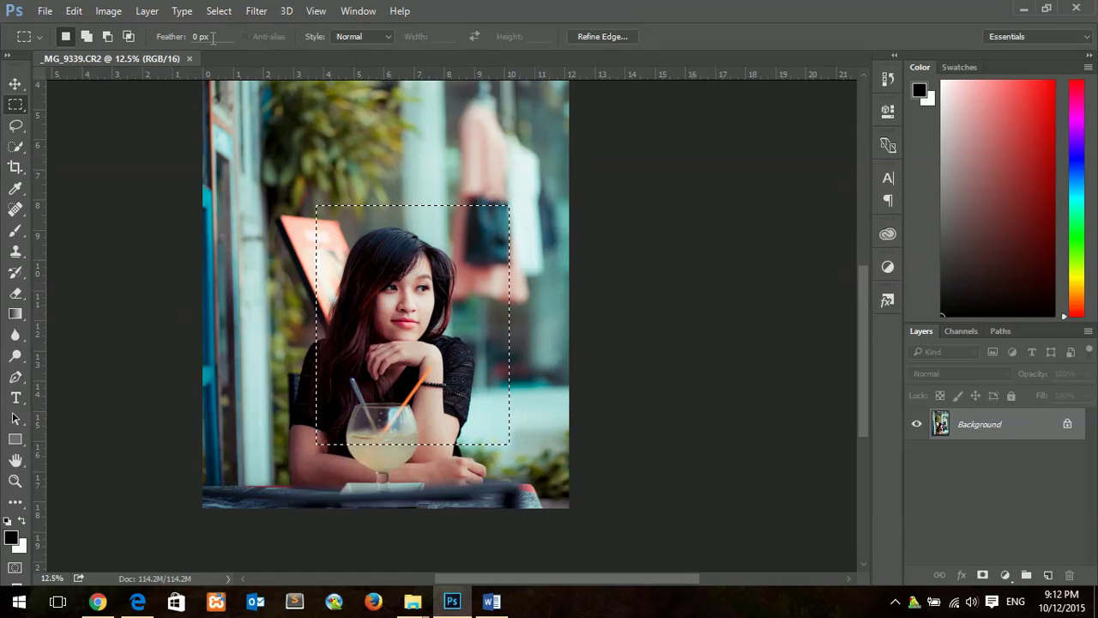
click(272, 203)
drag(269, 189, 497, 530)
click(497, 531)
Step: Apply Portraiture's Smoothing: Medium preset to the selection, checking the face at 100% preview
click(256, 10)
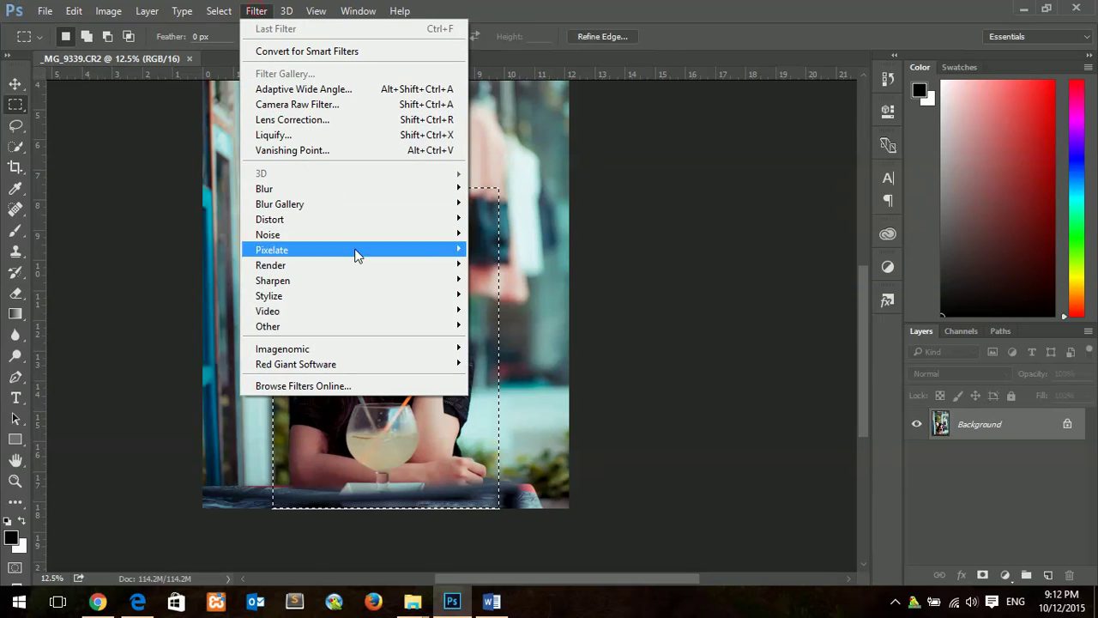
mouse_move(354, 356)
click(504, 363)
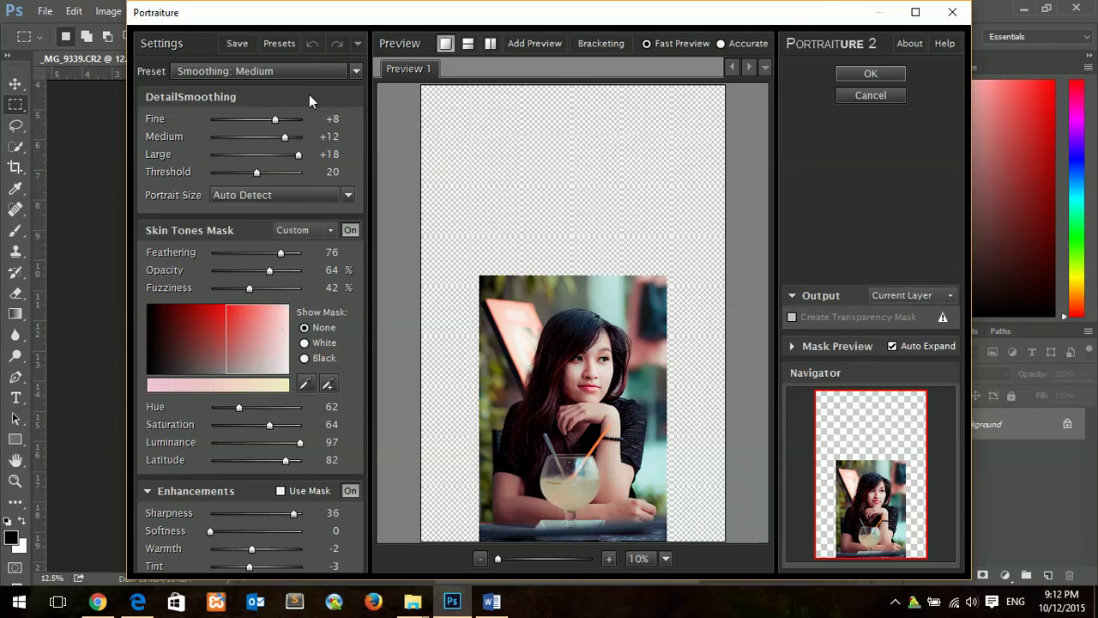
click(318, 72)
click(317, 71)
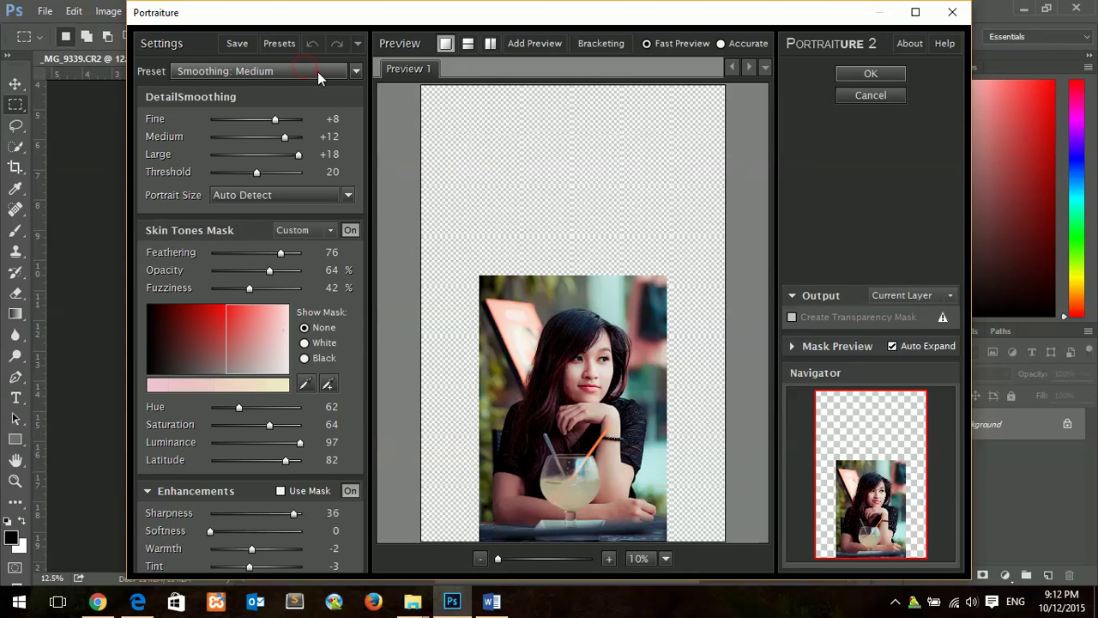
click(609, 558)
drag(633, 456, 623, 149)
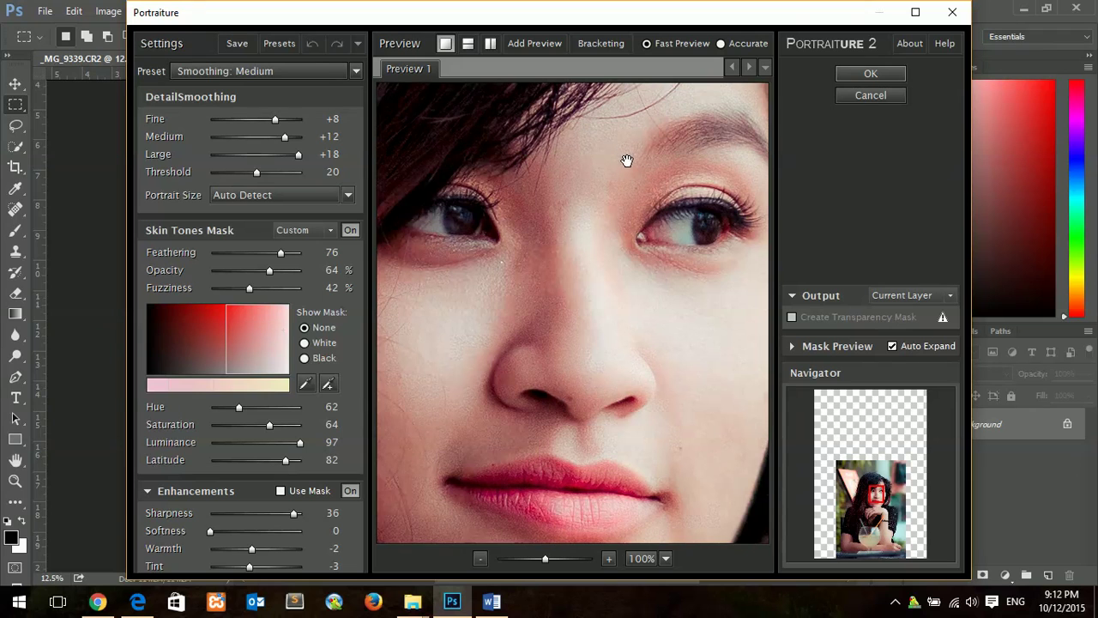
click(839, 73)
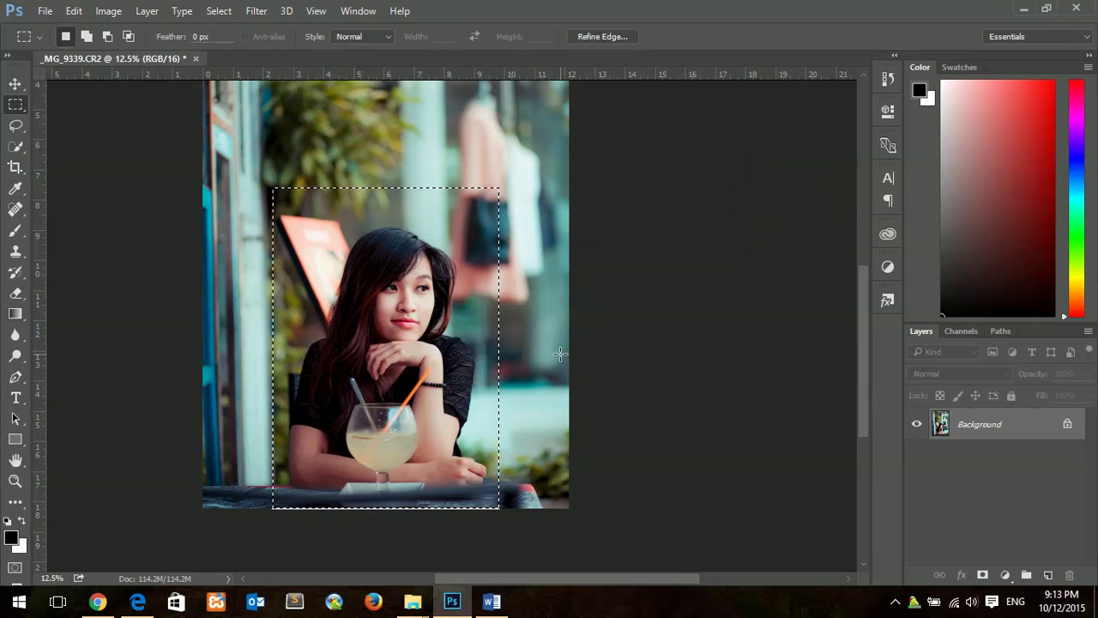
Step: Deselect and start a 40 pt text layer at the photo's bottom-left
key(ctrl+d)
key(t)
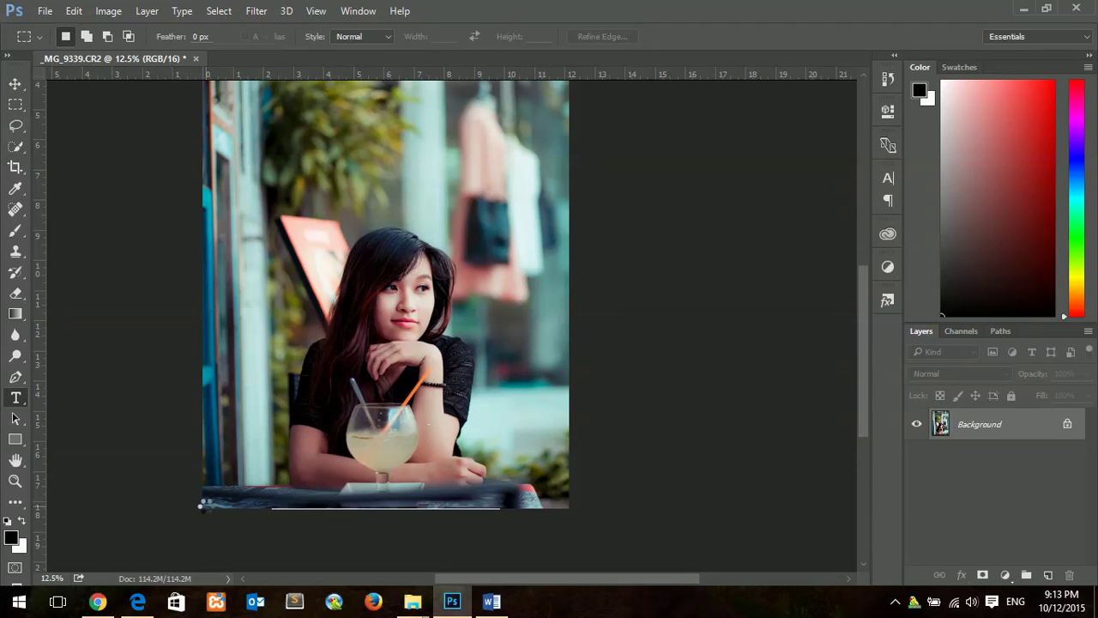
click(215, 497)
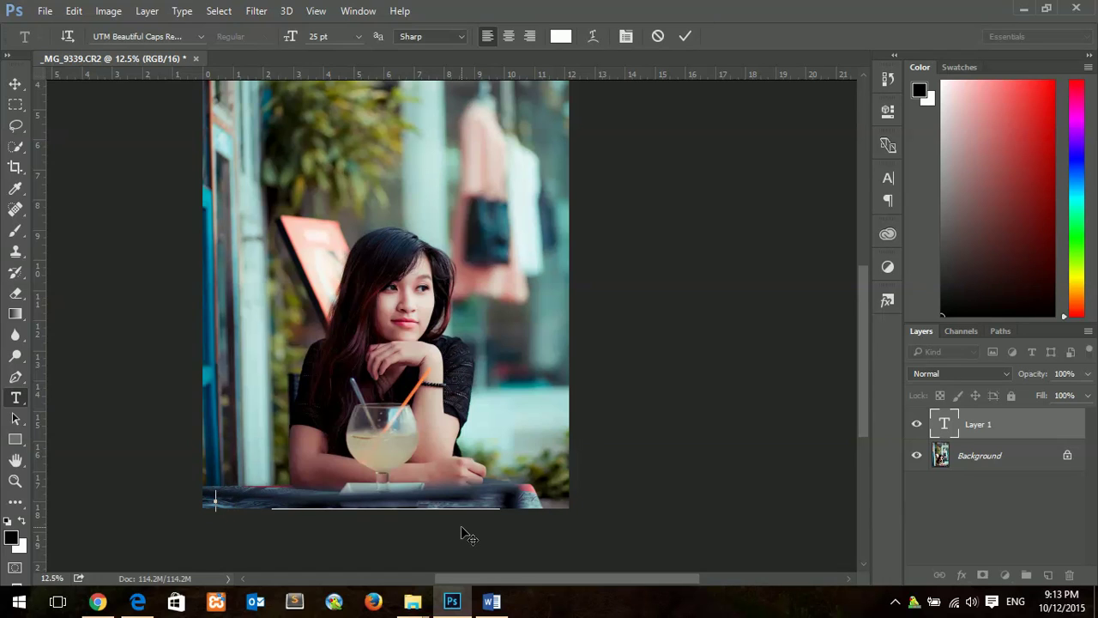
click(887, 177)
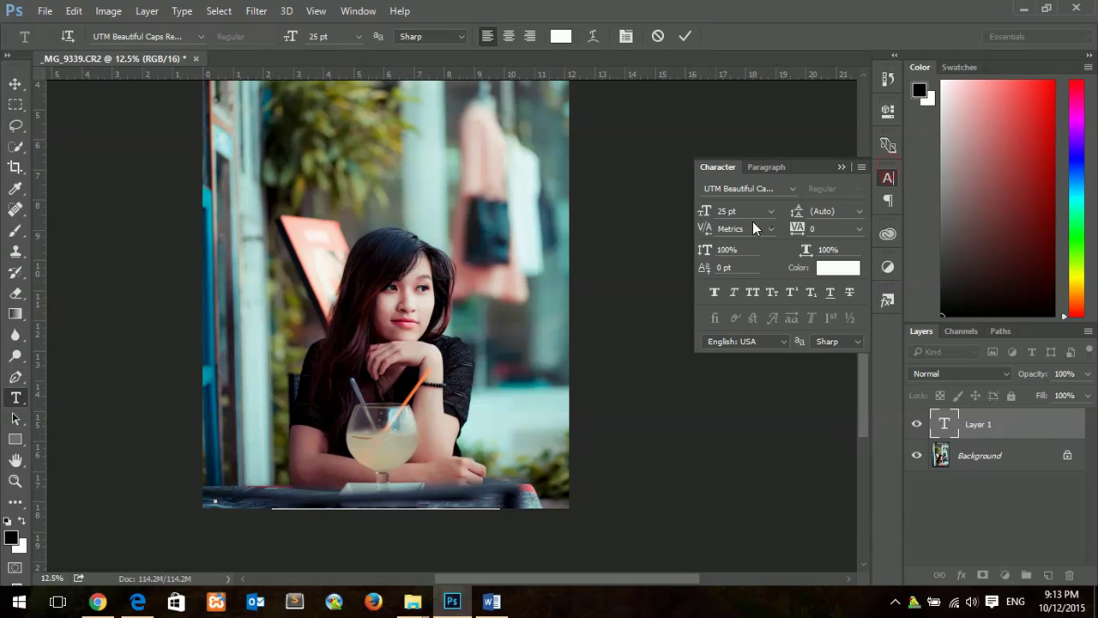
drag(704, 212, 714, 212)
click(214, 498)
Step: Type the caption 'Chụp chơi cho vui - Photo by' plus the photographer's name, then nudge it right
text(Chụp chơi)
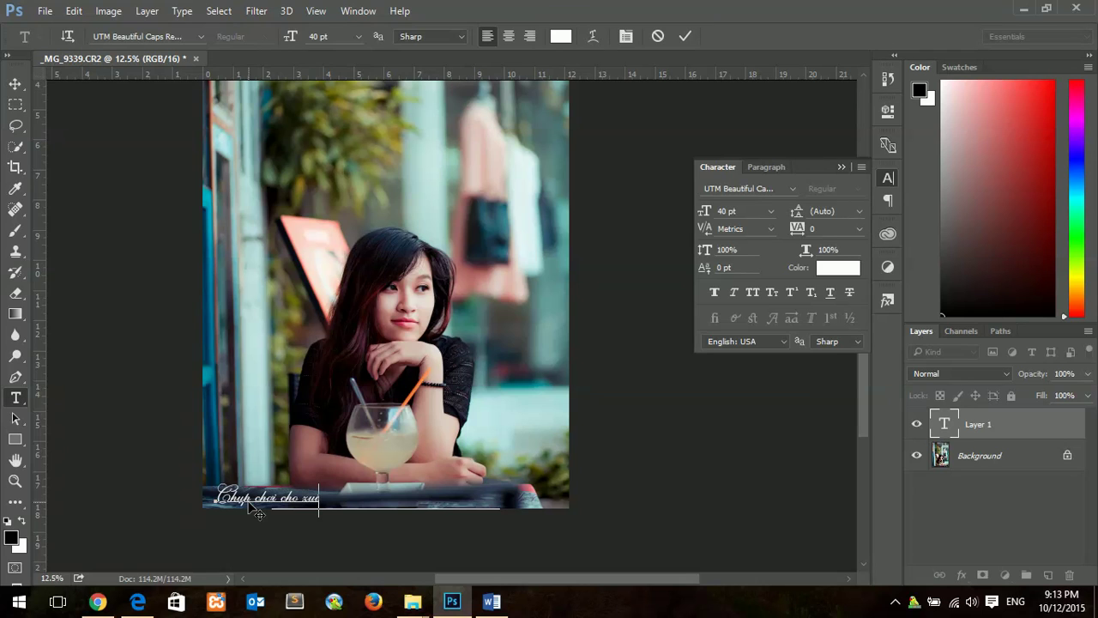
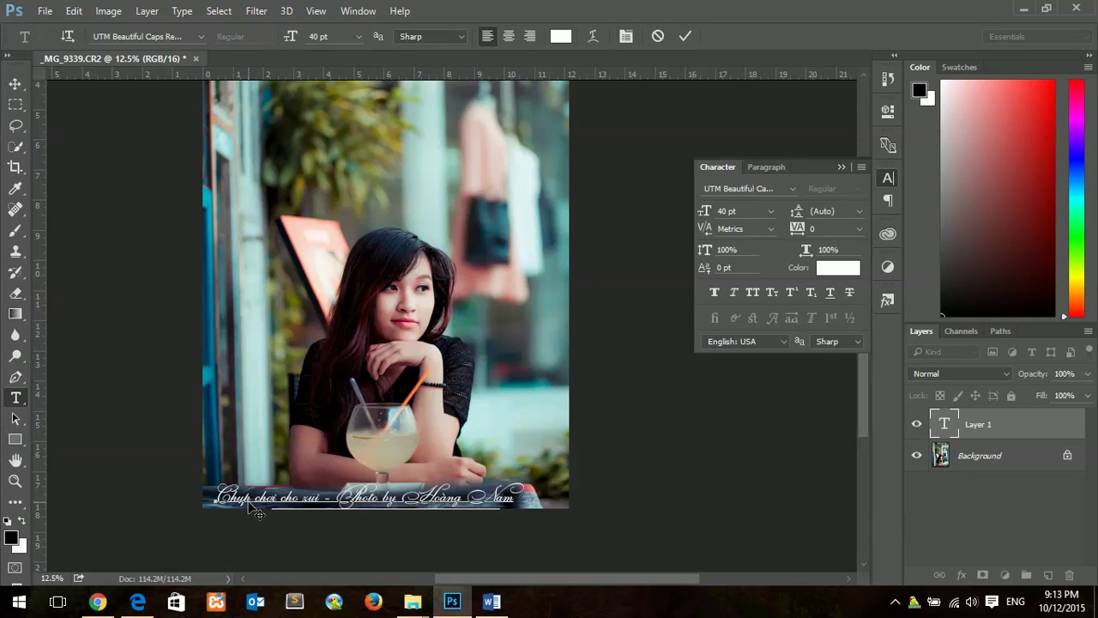
key(ctrl+Return)
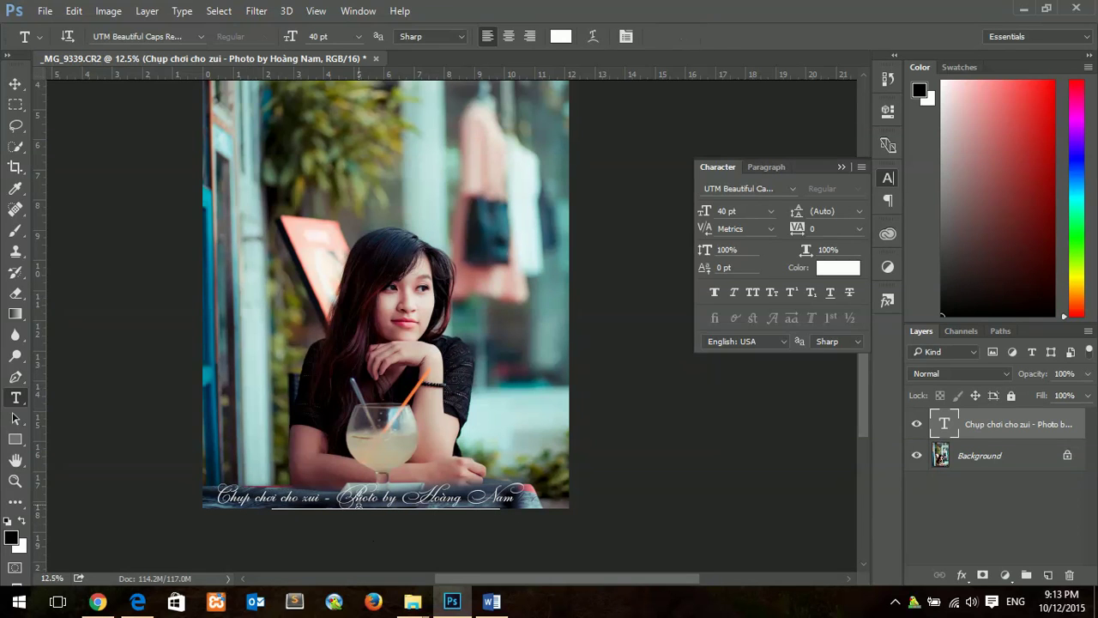
key(v)
drag(358, 502, 373, 503)
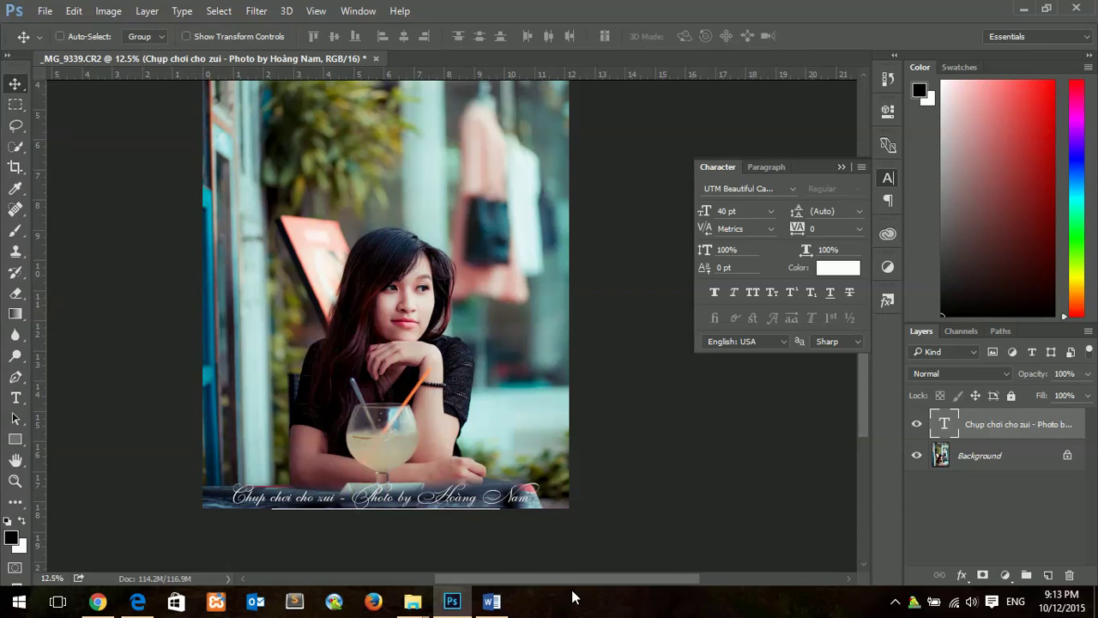
Step: In Word, add step 5 'Xong, chúc các bạn thành công.' after item 4
click(491, 600)
click(1035, 389)
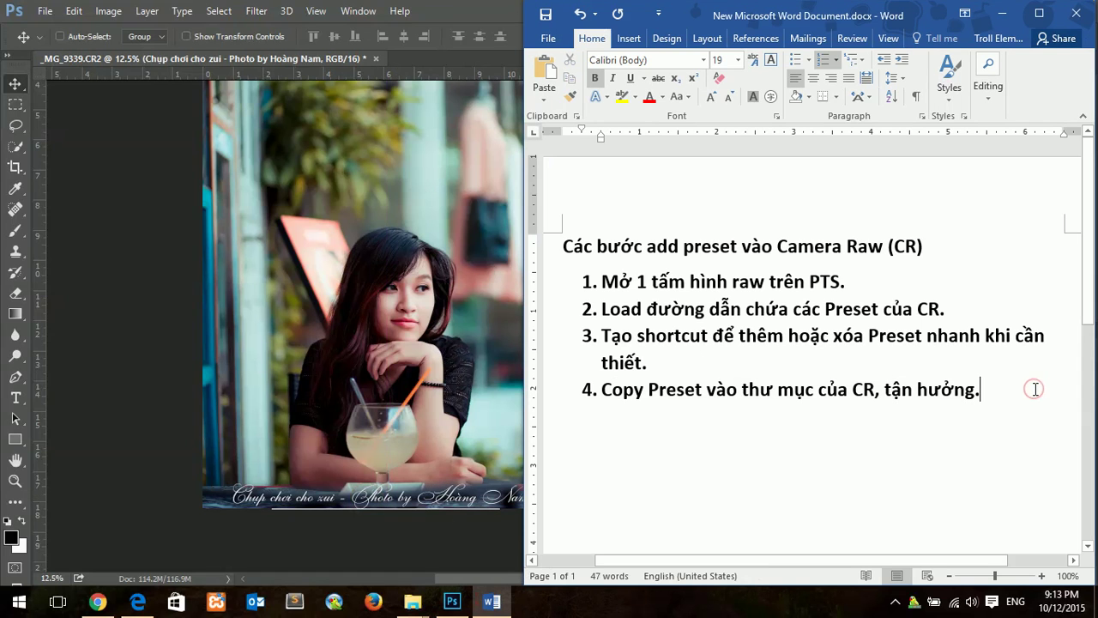
key(Return)
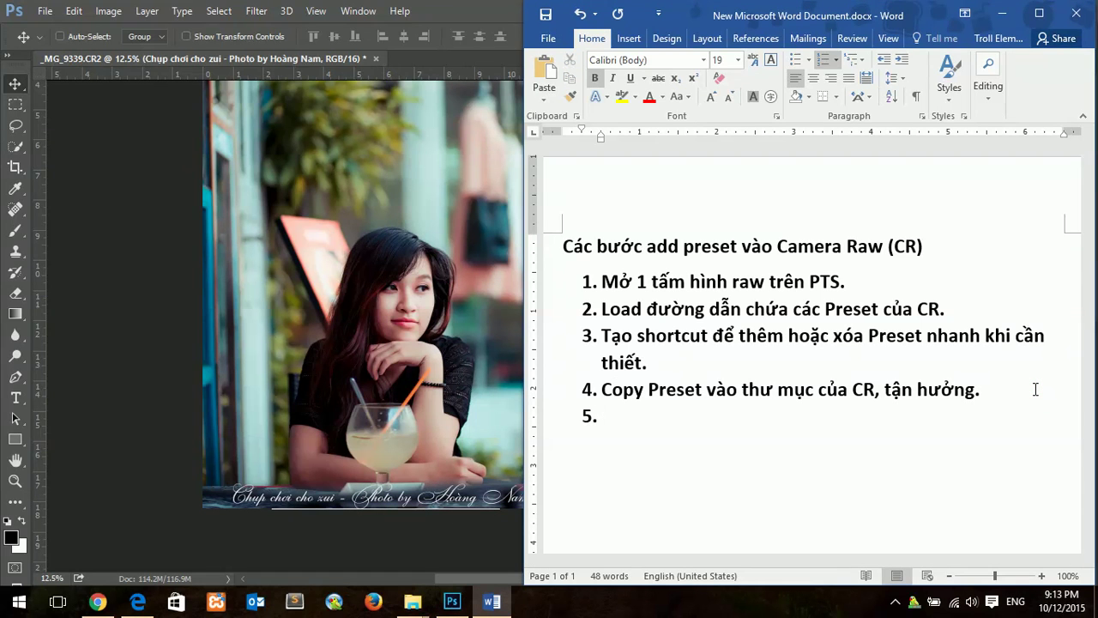
text(Xong, chúc các ba)
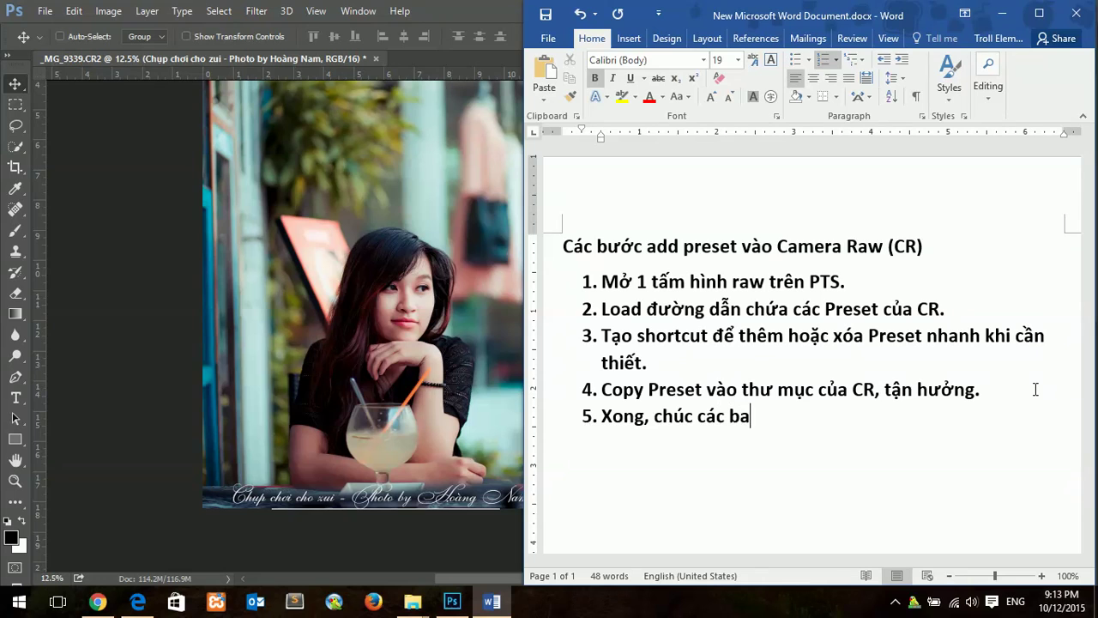
key(BackSpace)
text(ạn thành công.)
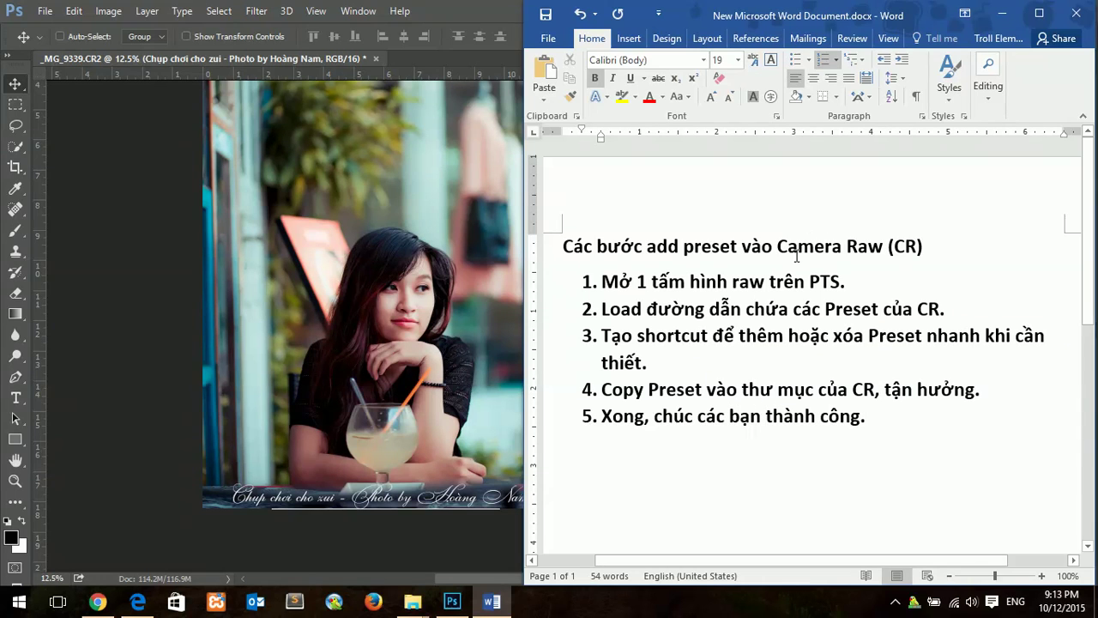
Step: Switch to another open window using its taskbar preview
click(894, 601)
mouse_move(941, 513)
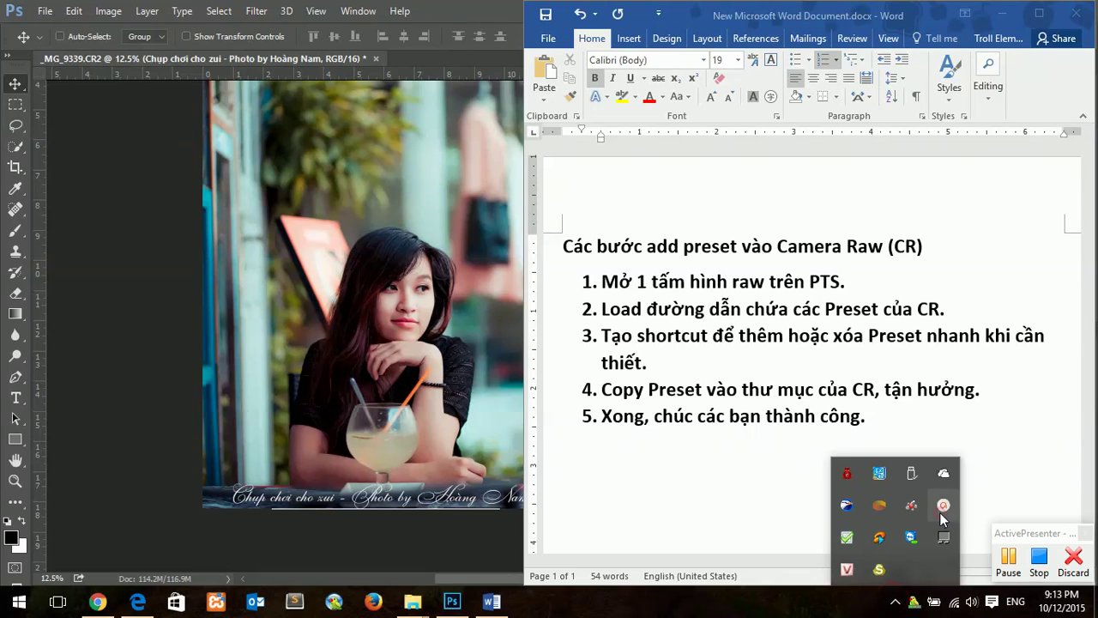
click(1037, 563)
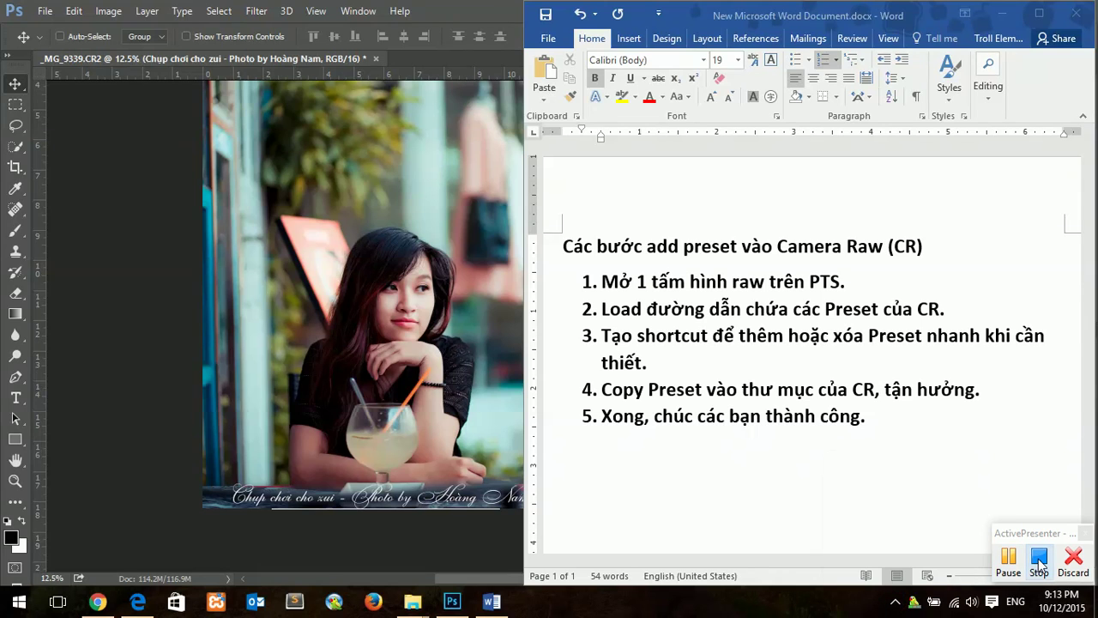